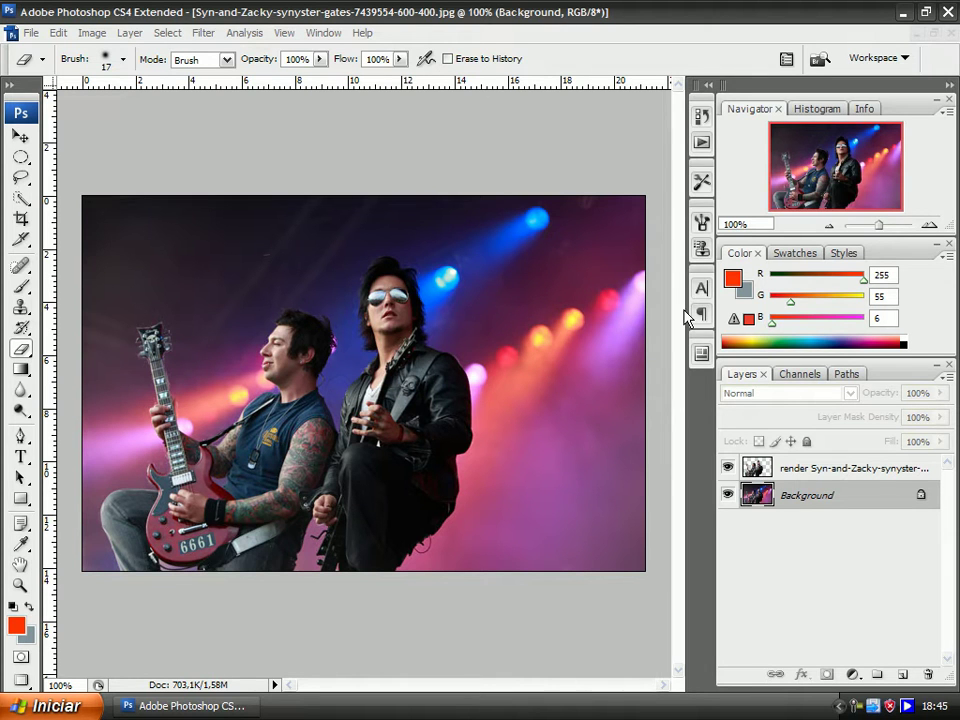
# - Check the cut-out, then duplicate Background and apply a -45°, 81-pixel Motion Blur
pyautogui.click(728, 496)
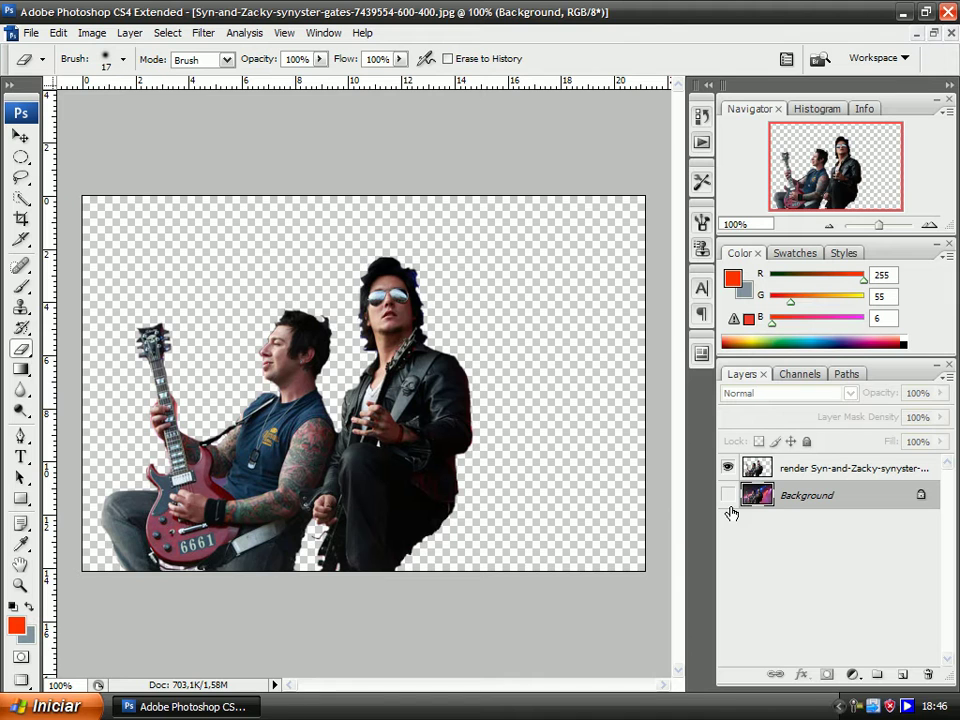
pyautogui.click(729, 495)
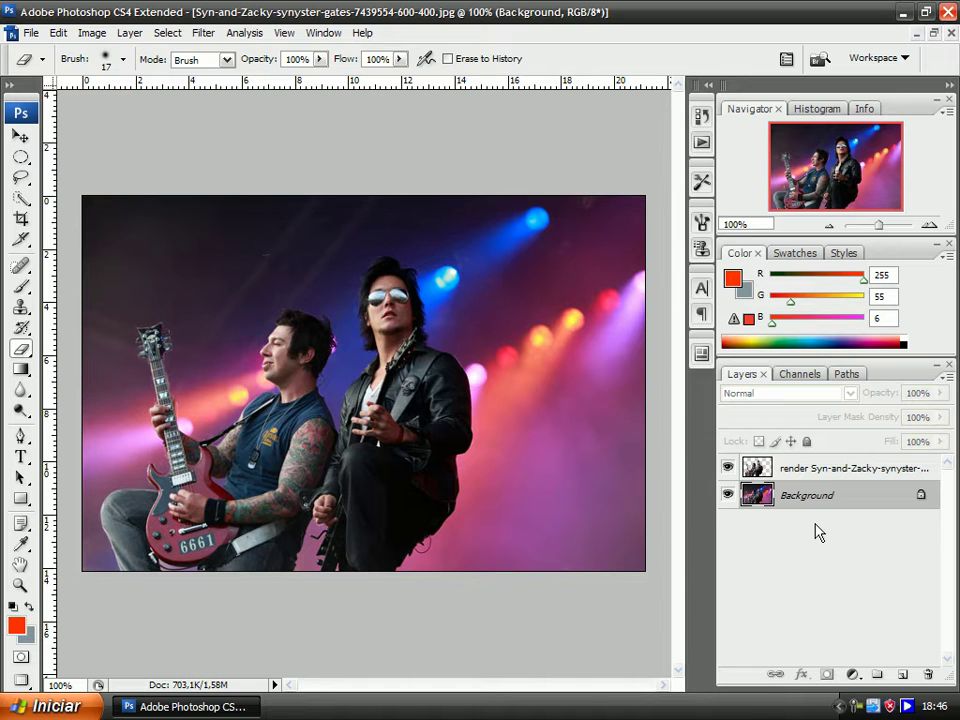
pyautogui.hotkey('ctrl', 'j')
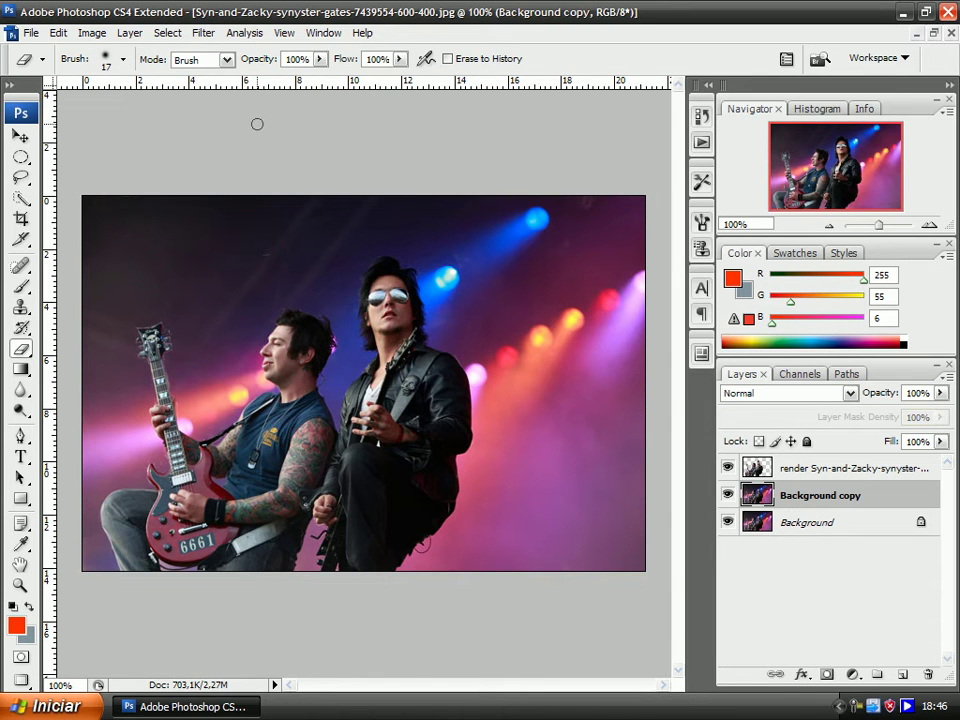
pyautogui.click(210, 35)
pyautogui.moveTo(212, 207)
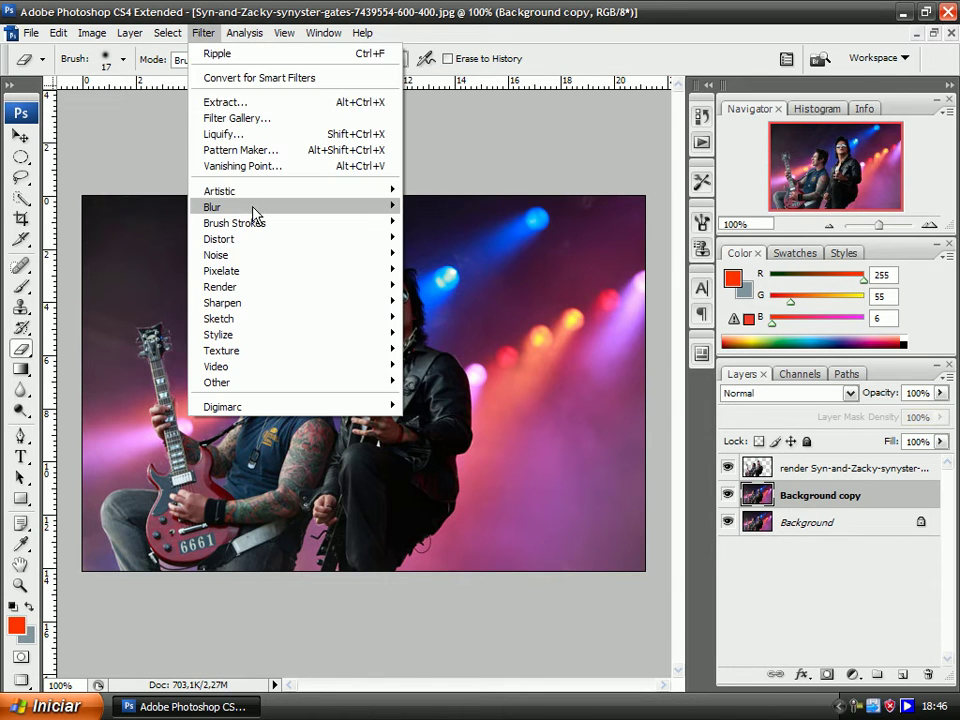
pyautogui.click(475, 301)
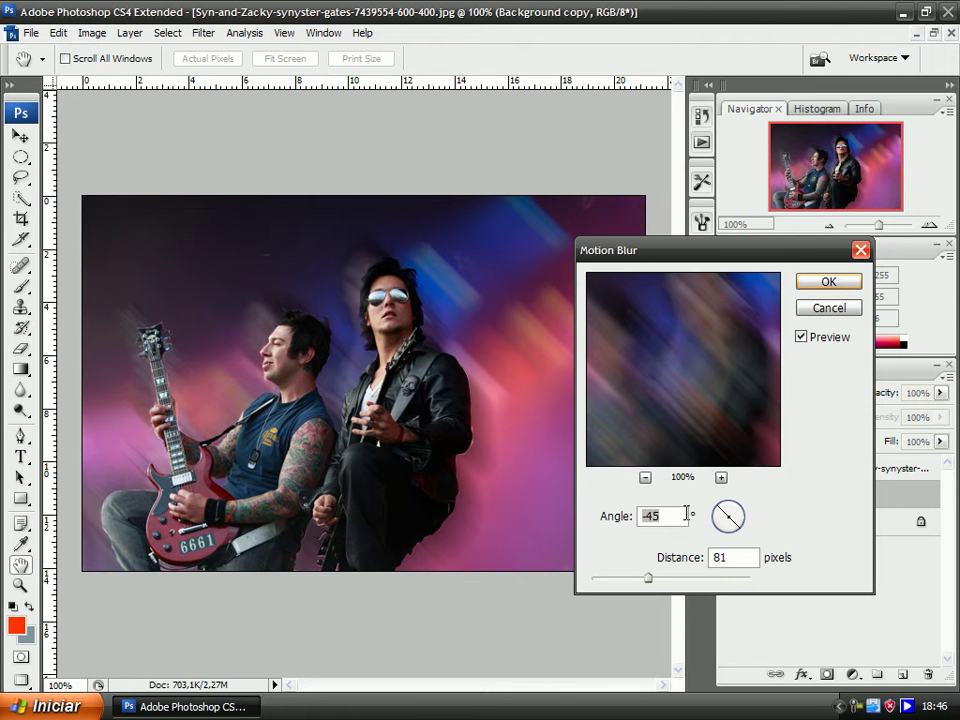
pyautogui.click(827, 282)
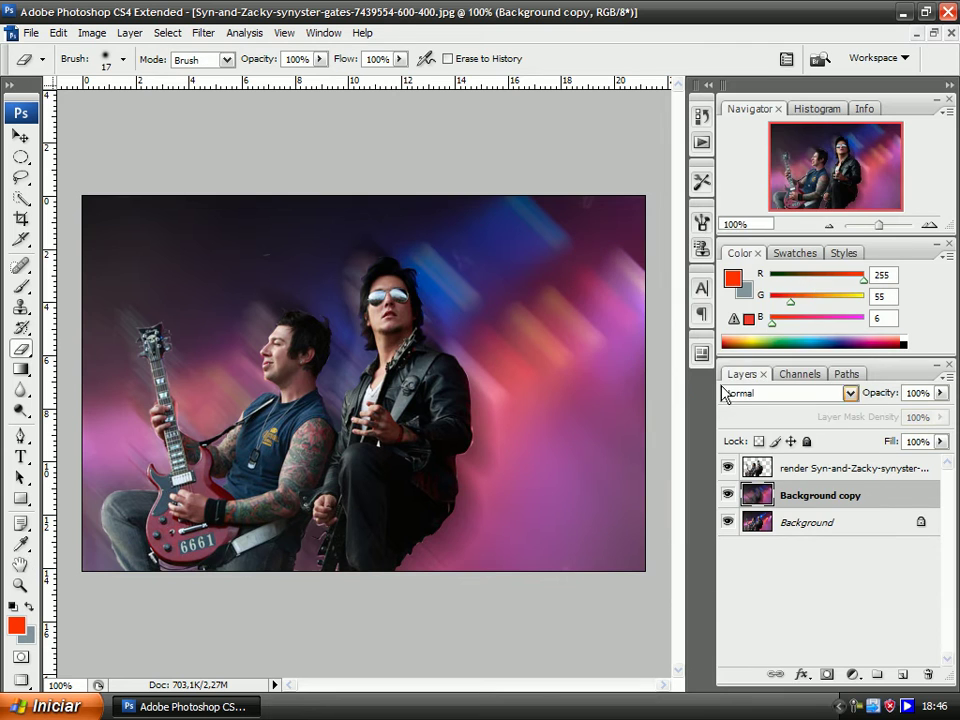
# - Blend the blurred copy in Lighten mode and reselect the original Background layer
pyautogui.click(754, 393)
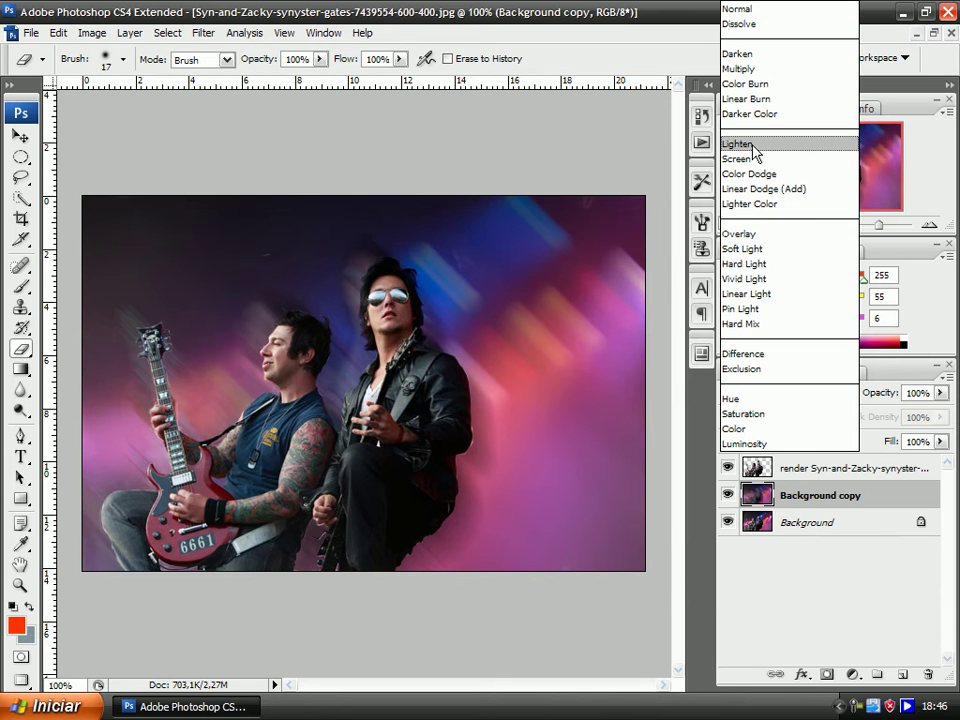
pyautogui.click(754, 144)
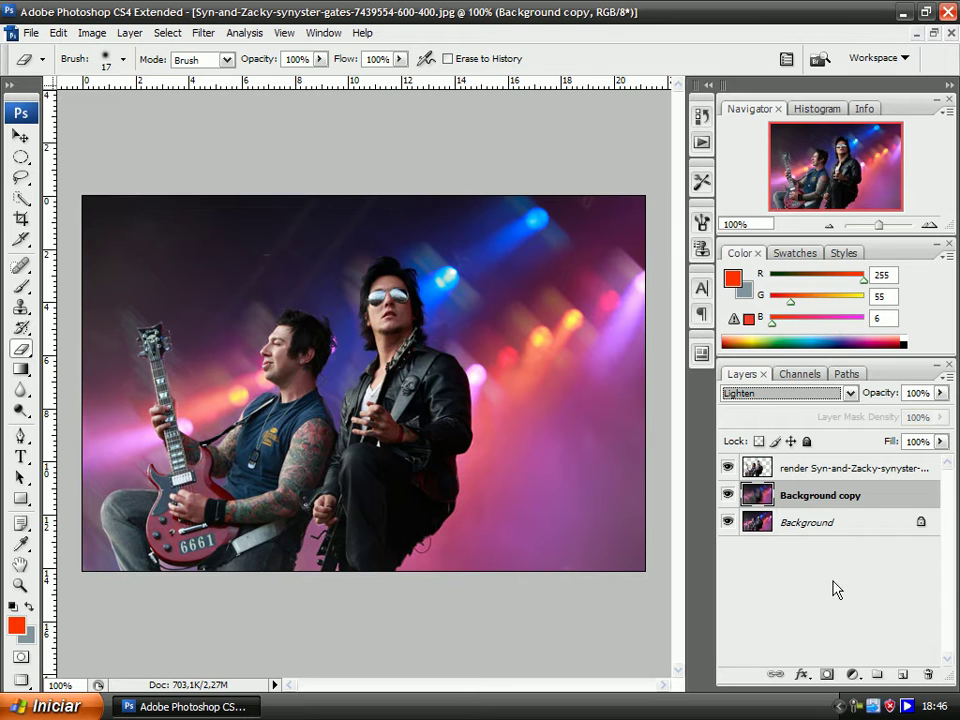
pyautogui.click(781, 523)
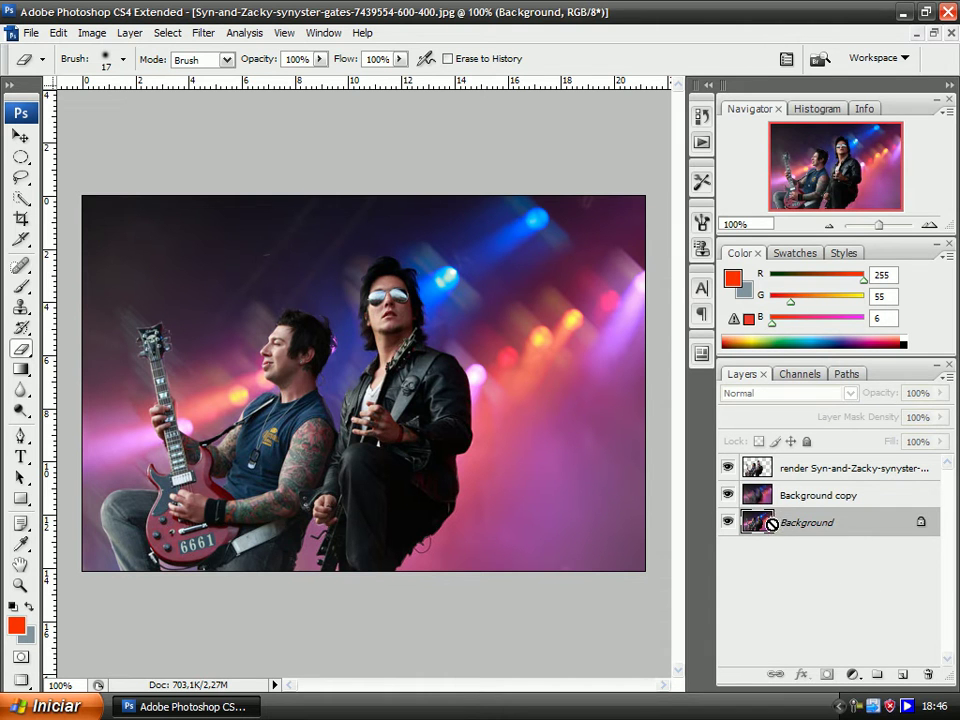
# - Add Background copy 2 above the blurred copy with Sprayed Strokes (length 12, radius 7), blended Lighten
pyautogui.hotkey('ctrl', 'j')
pyautogui.moveTo(771, 533); pyautogui.dragTo(757, 490)
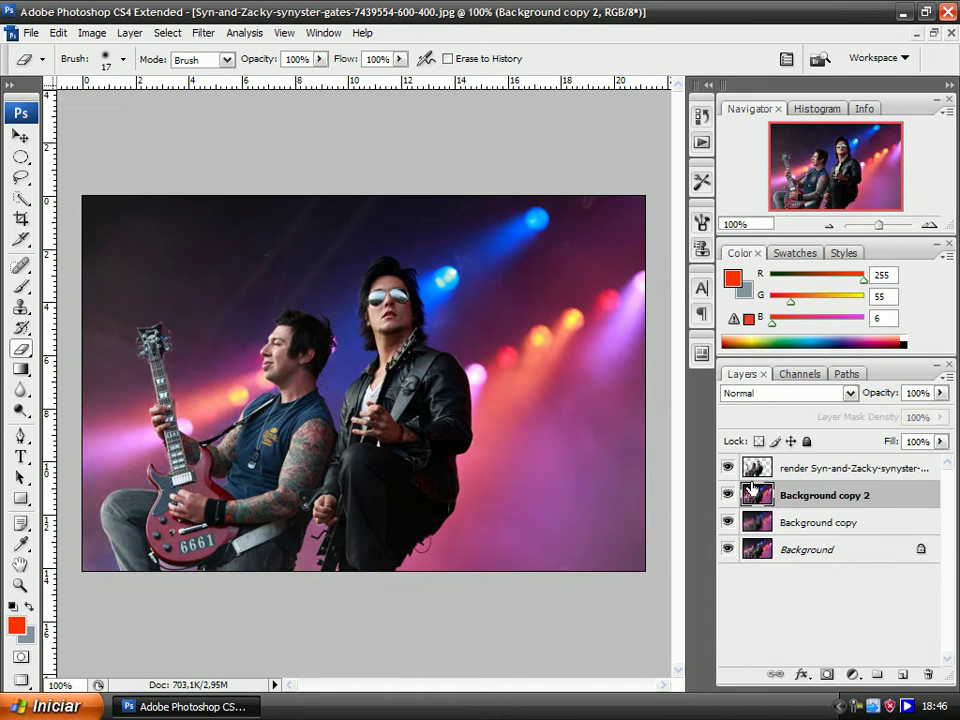
pyautogui.click(212, 34)
pyautogui.moveTo(220, 191)
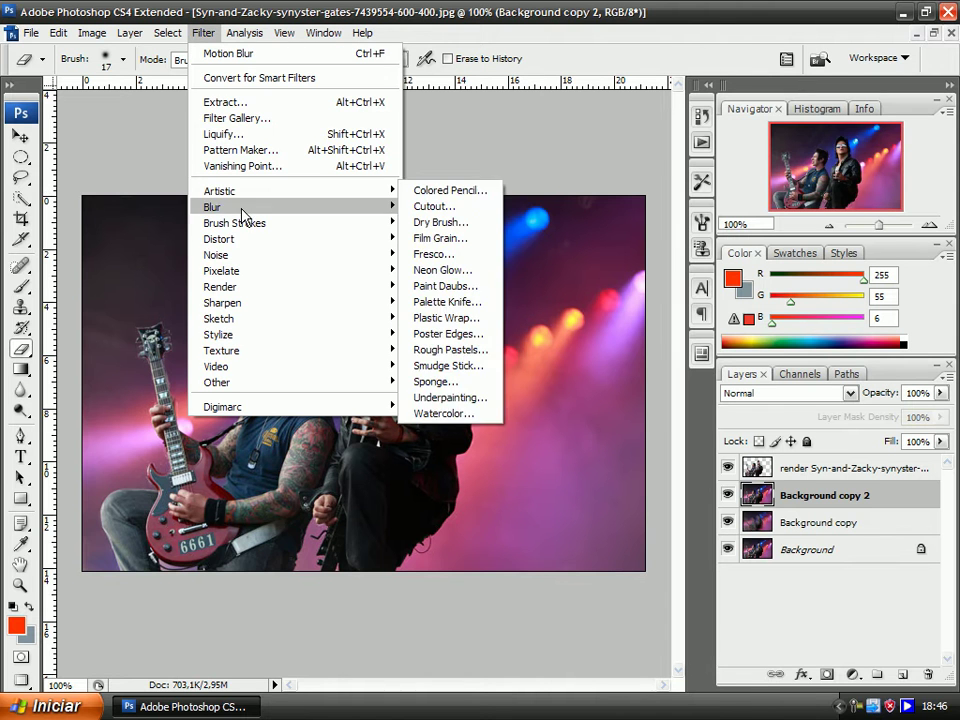
pyautogui.click(480, 318)
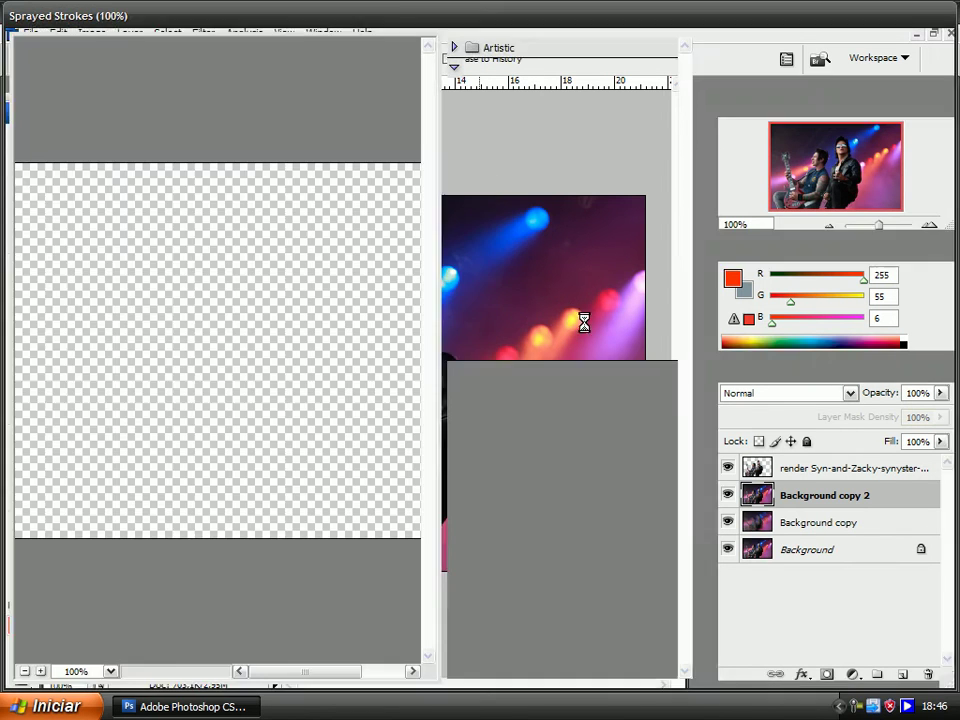
pyautogui.click(828, 50)
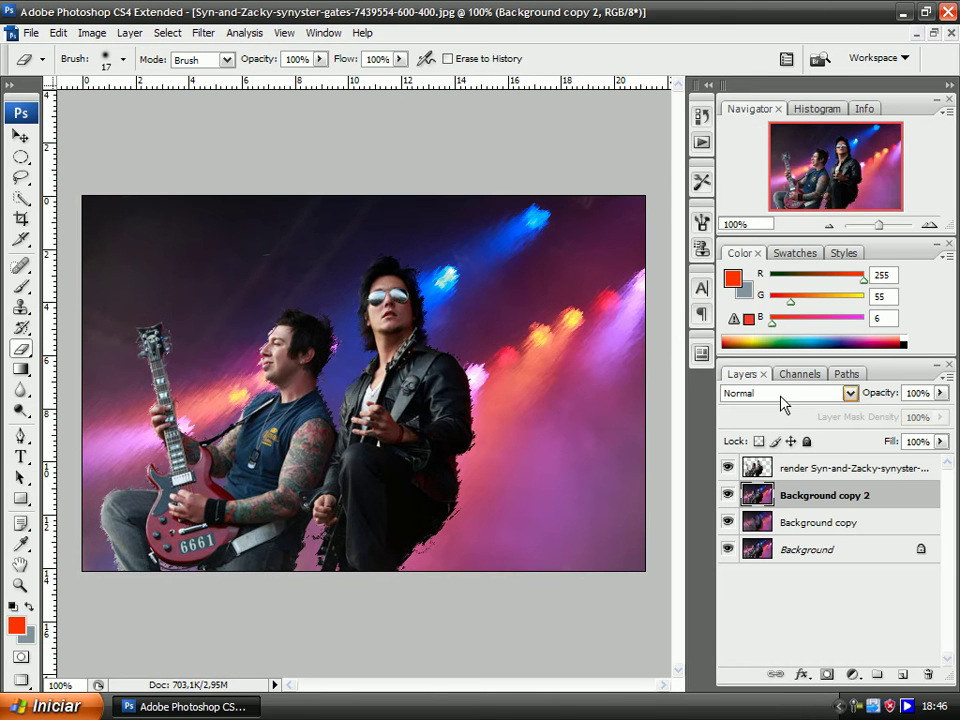
pyautogui.click(781, 396)
pyautogui.click(755, 145)
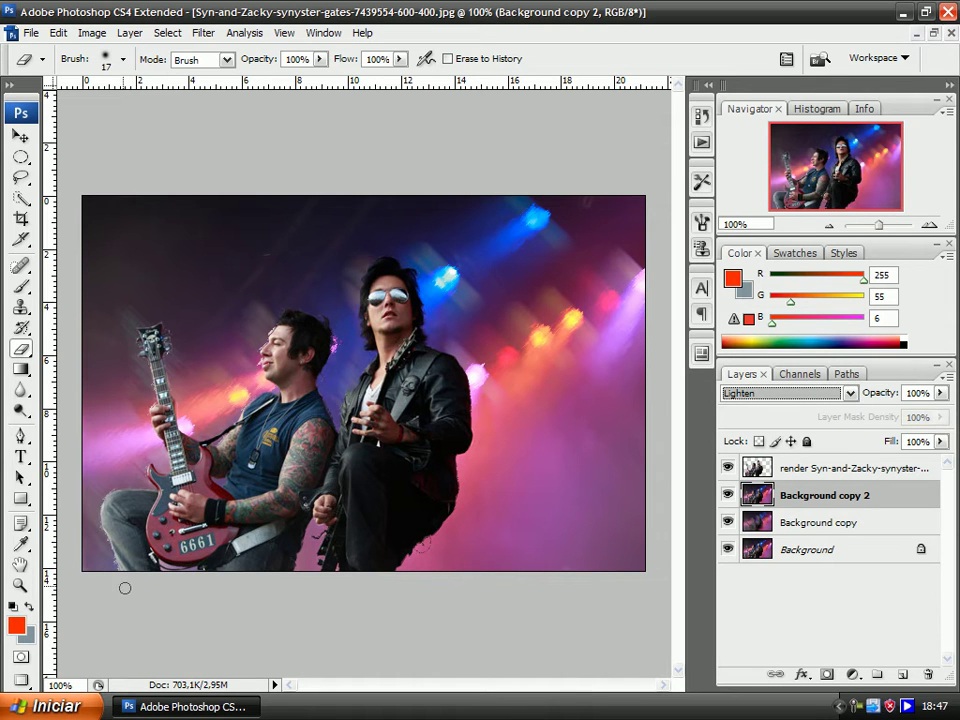
# - Erase the sprayed strokes over the guitarists with a 17-pixel eraser, then reselect Background
pyautogui.click(117, 553)
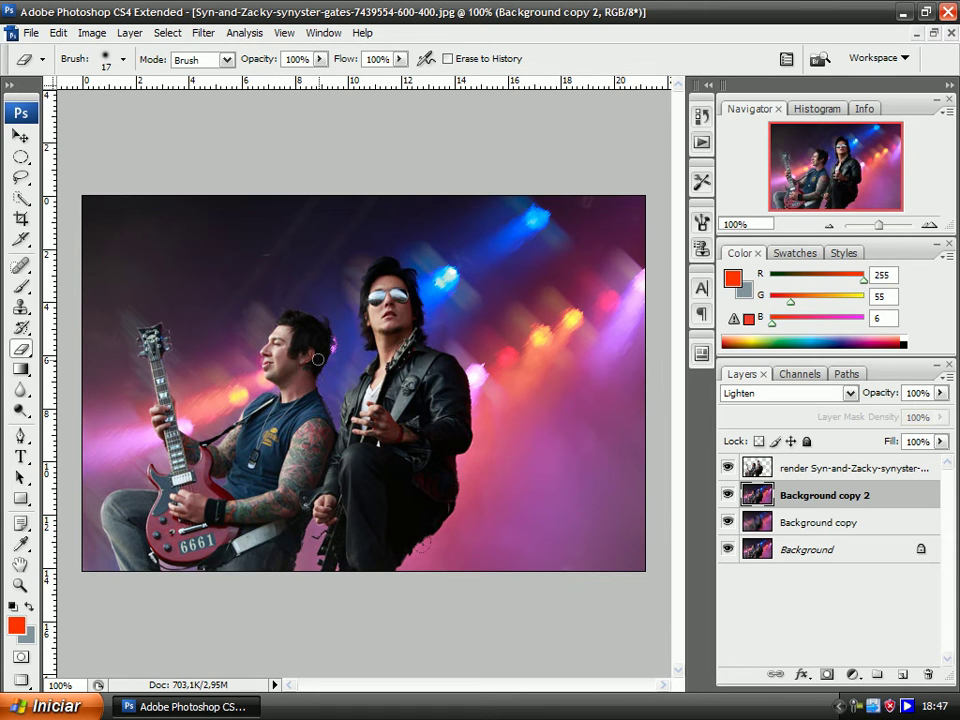
pyautogui.moveTo(300, 565); pyautogui.dragTo(414, 544)
pyautogui.click(323, 480)
pyautogui.click(760, 552)
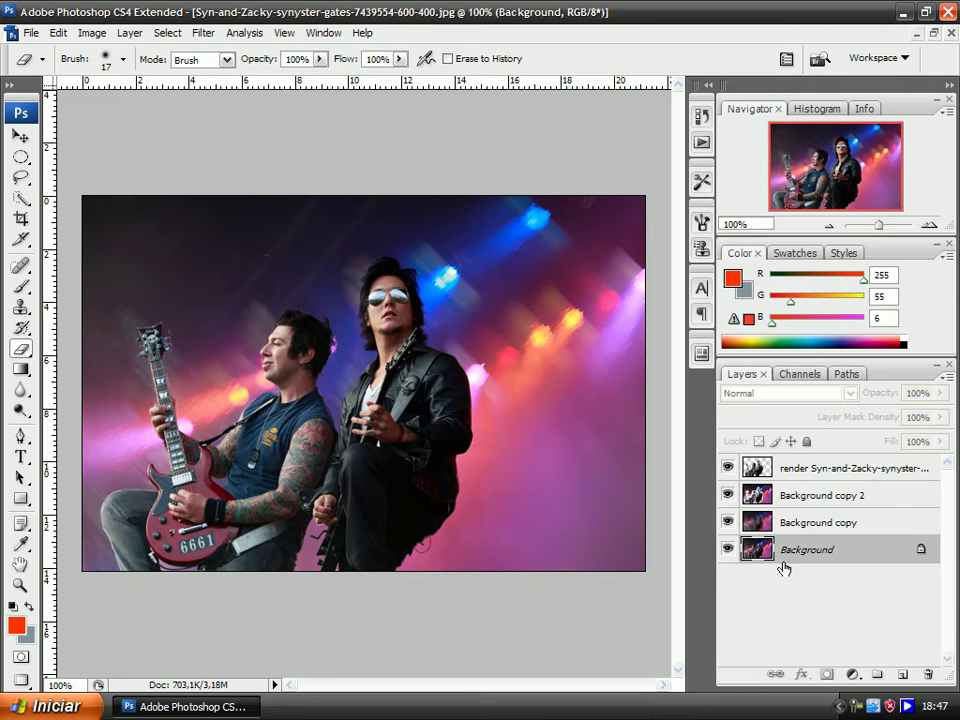
# - Add Background copy 3 at the top with a Ripple (Amount 100, Size Large), blended Lighten
pyautogui.hotkey('ctrl', 'j')
pyautogui.moveTo(785, 549); pyautogui.dragTo(788, 510)
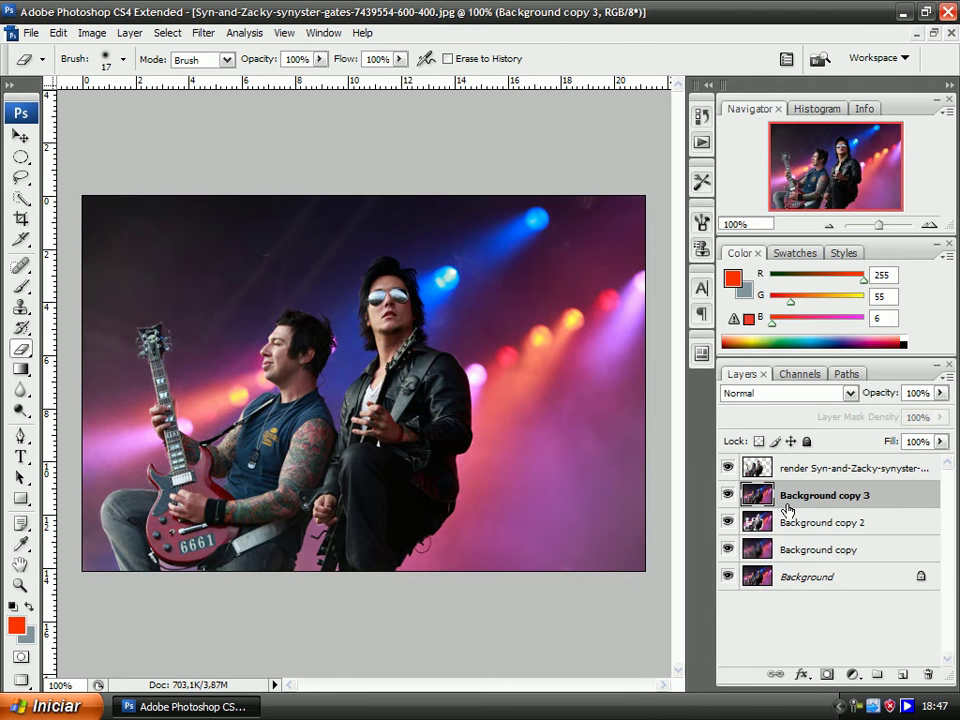
pyautogui.click(203, 33)
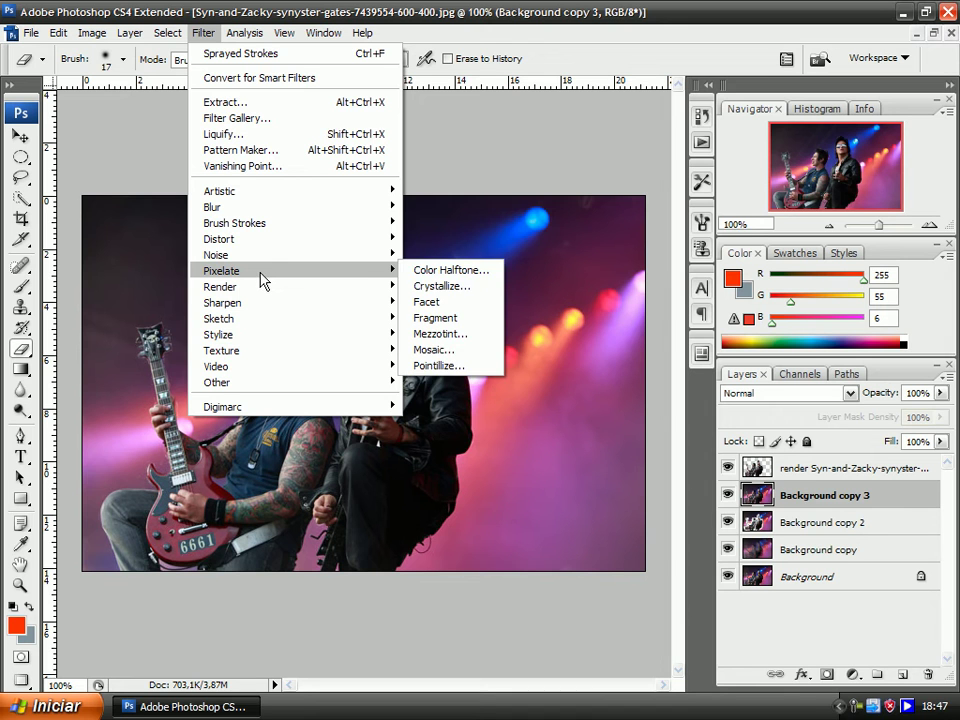
pyautogui.moveTo(219, 239)
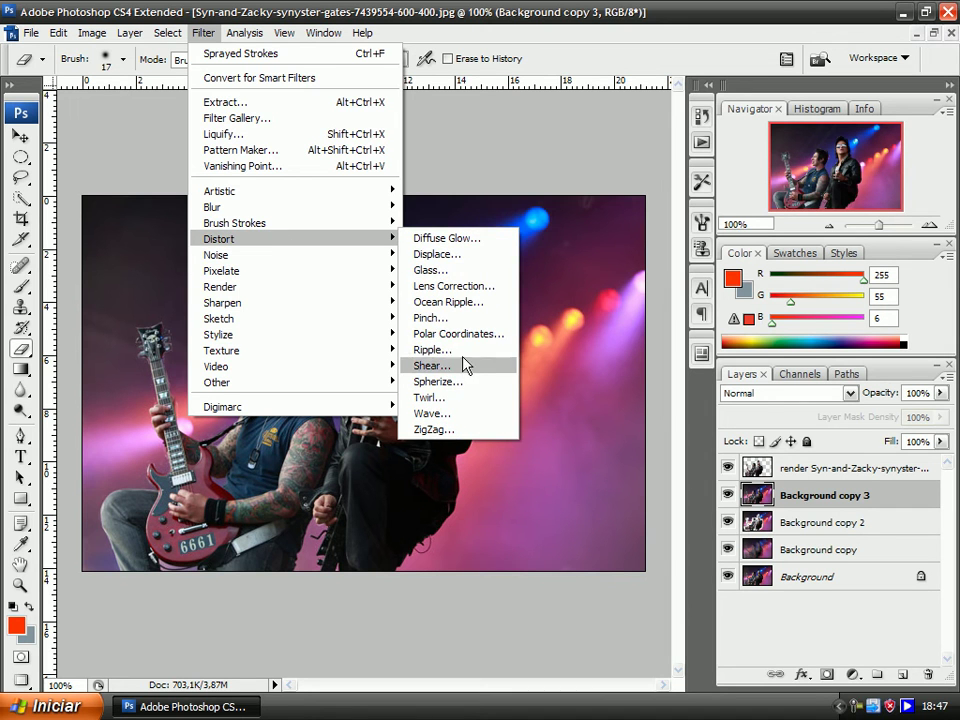
pyautogui.click(433, 349)
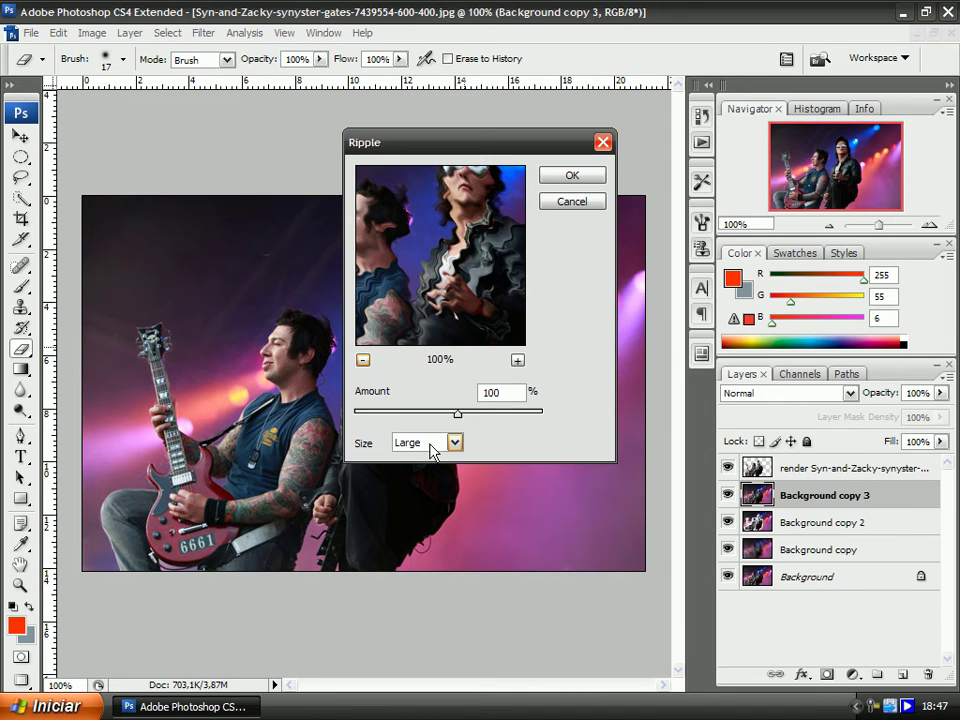
pyautogui.click(570, 176)
pyautogui.click(756, 393)
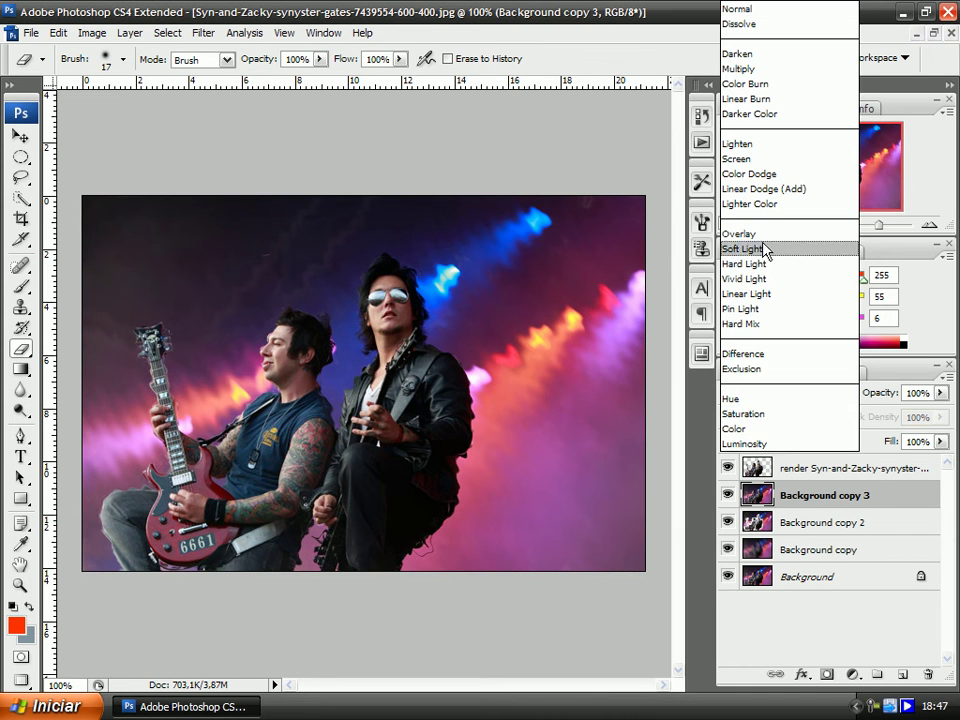
pyautogui.click(758, 144)
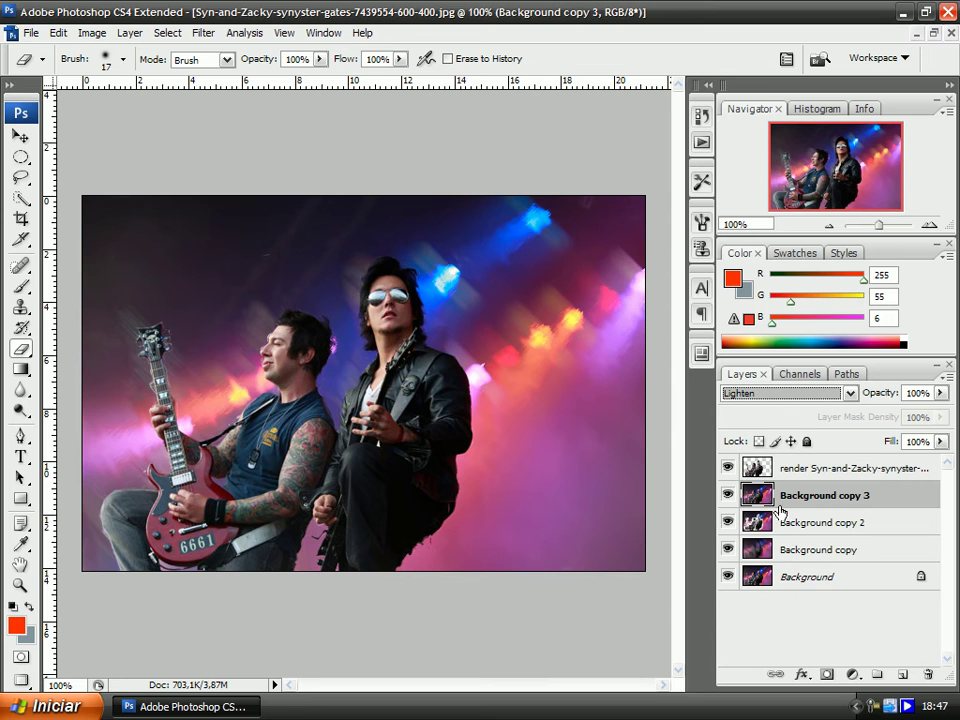
# - On Background copy 3, erase the ripple around the guitarist's head, jacket and leg edges
pyautogui.doubleClick(758, 577)
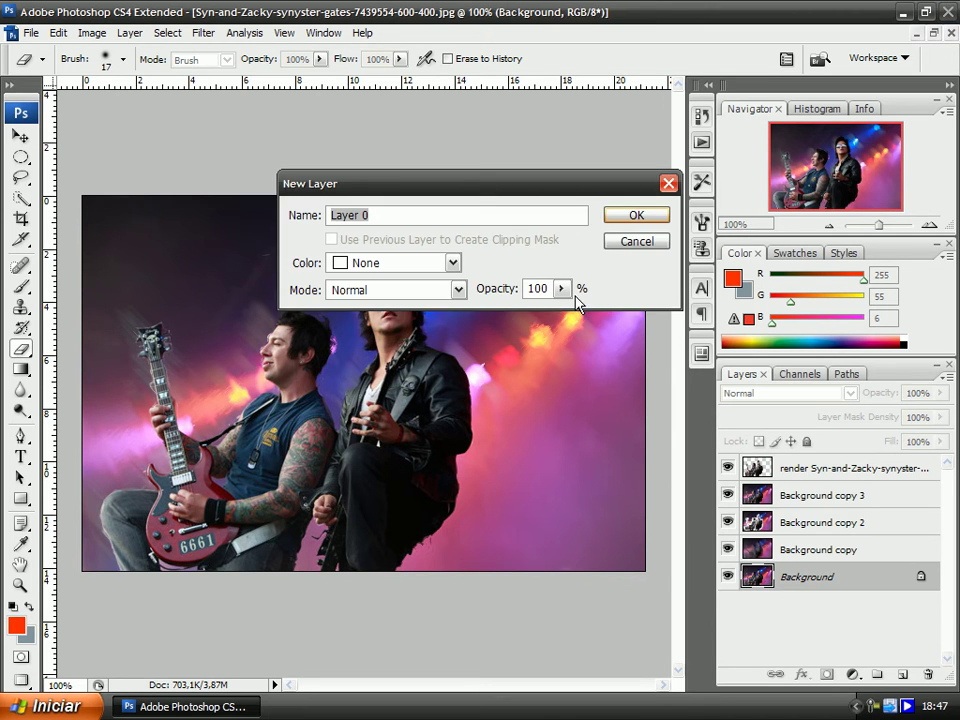
pyautogui.click(634, 240)
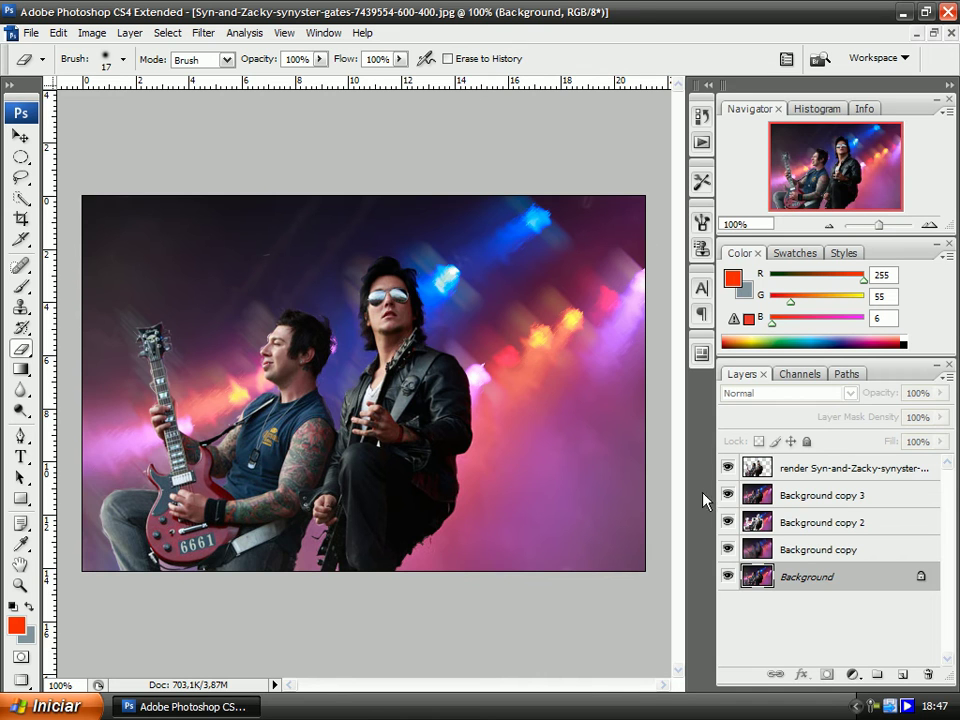
pyautogui.click(790, 495)
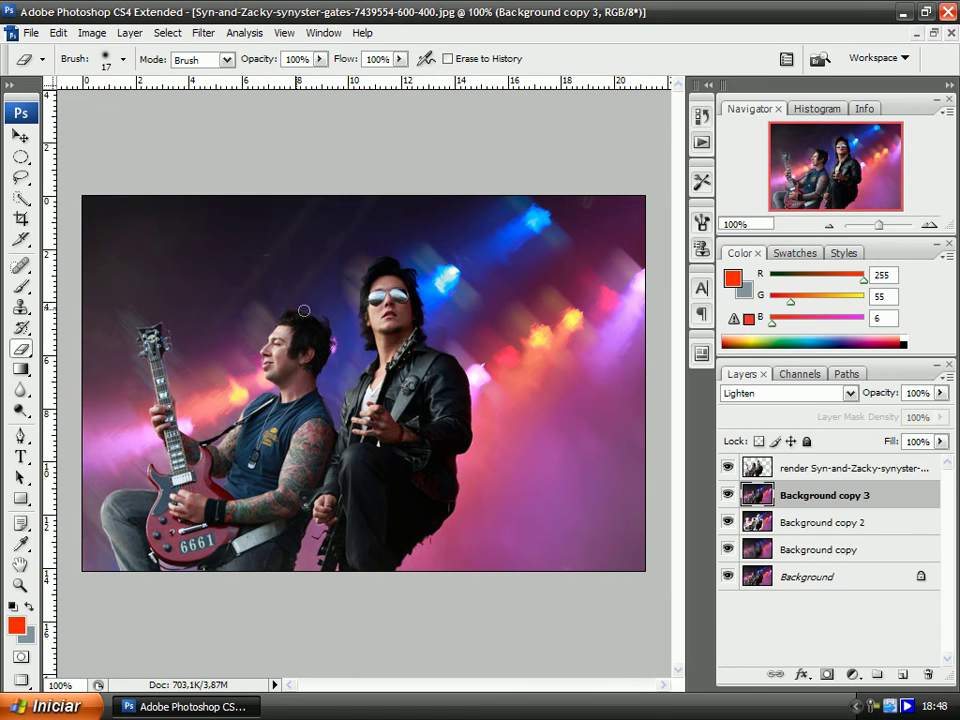
pyautogui.moveTo(136, 416); pyautogui.dragTo(252, 420)
pyautogui.moveTo(386, 558); pyautogui.dragTo(456, 486)
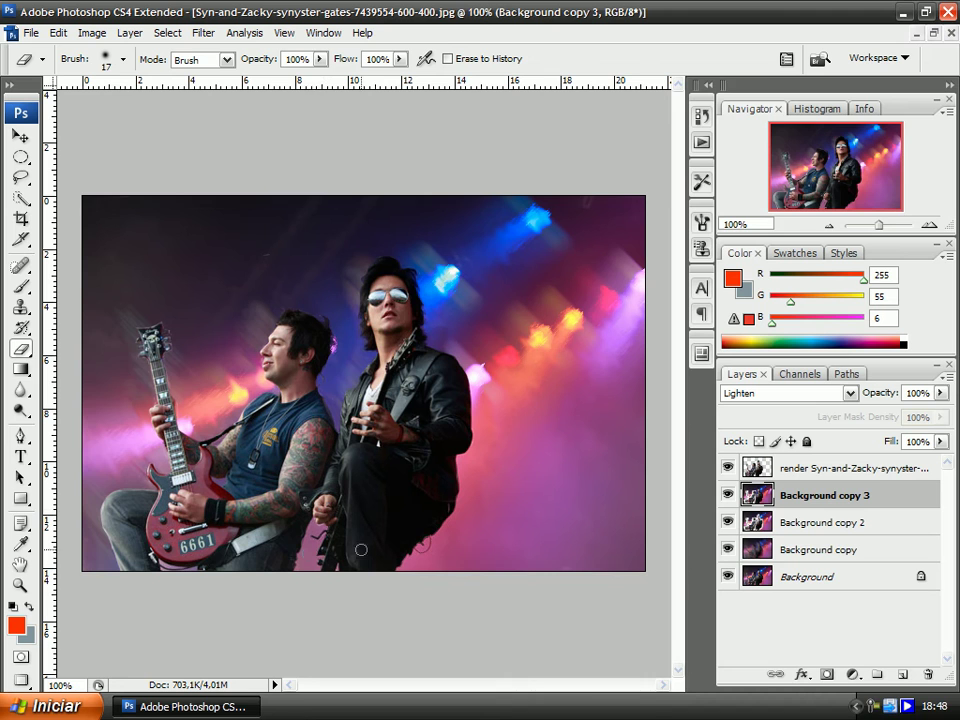
pyautogui.moveTo(331, 562); pyautogui.dragTo(486, 487)
# - Add a new Layer 1 at the top, filled with a merged copy via Apply Image
pyautogui.click(904, 684)
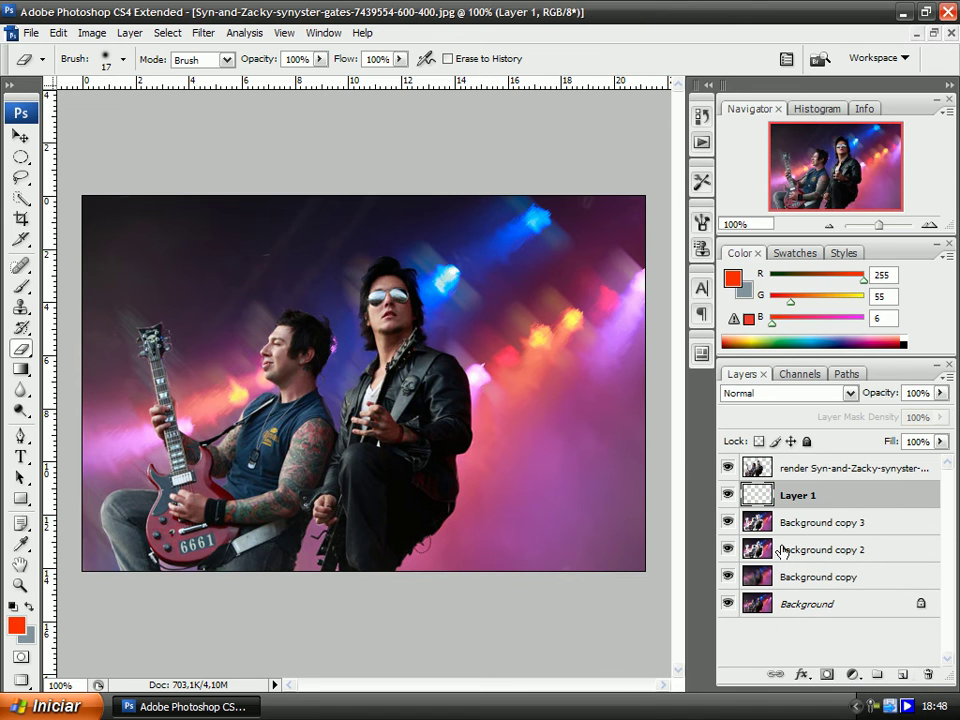
pyautogui.moveTo(760, 495); pyautogui.dragTo(768, 472)
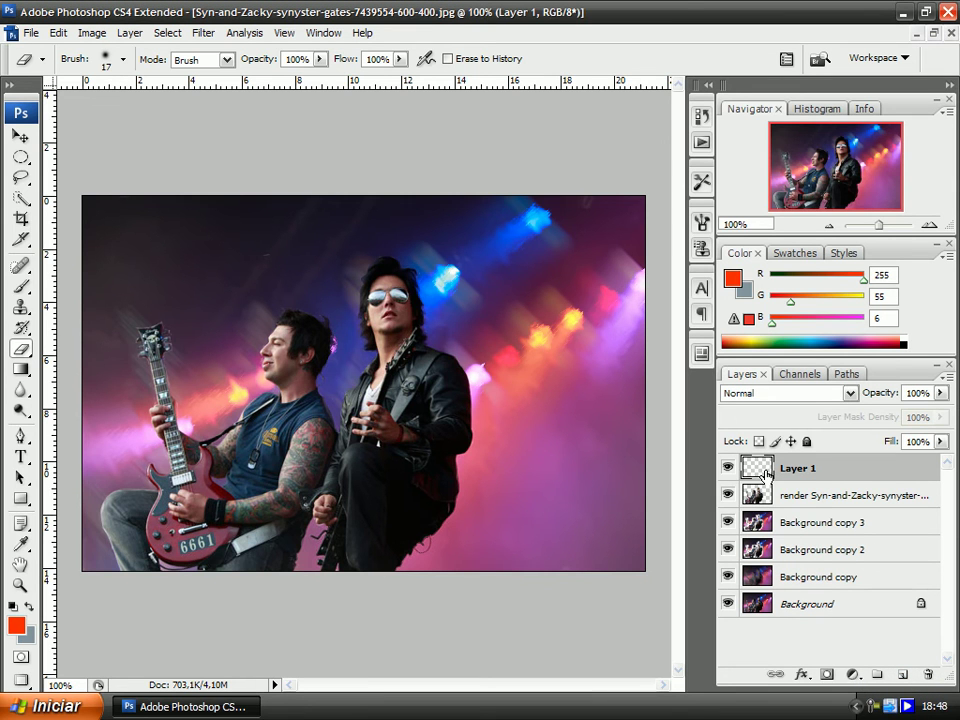
pyautogui.click(91, 33)
pyautogui.click(118, 118)
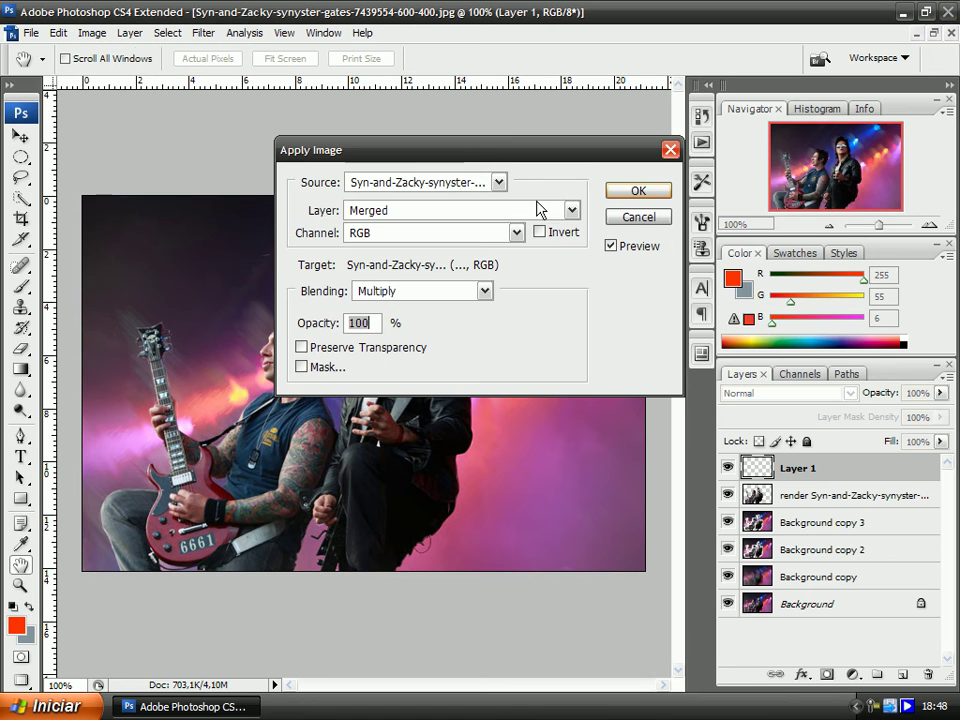
pyautogui.click(630, 190)
# - Tone Layer 1 with the purple-to-orange Gradient Map preset
pyautogui.click(90, 32)
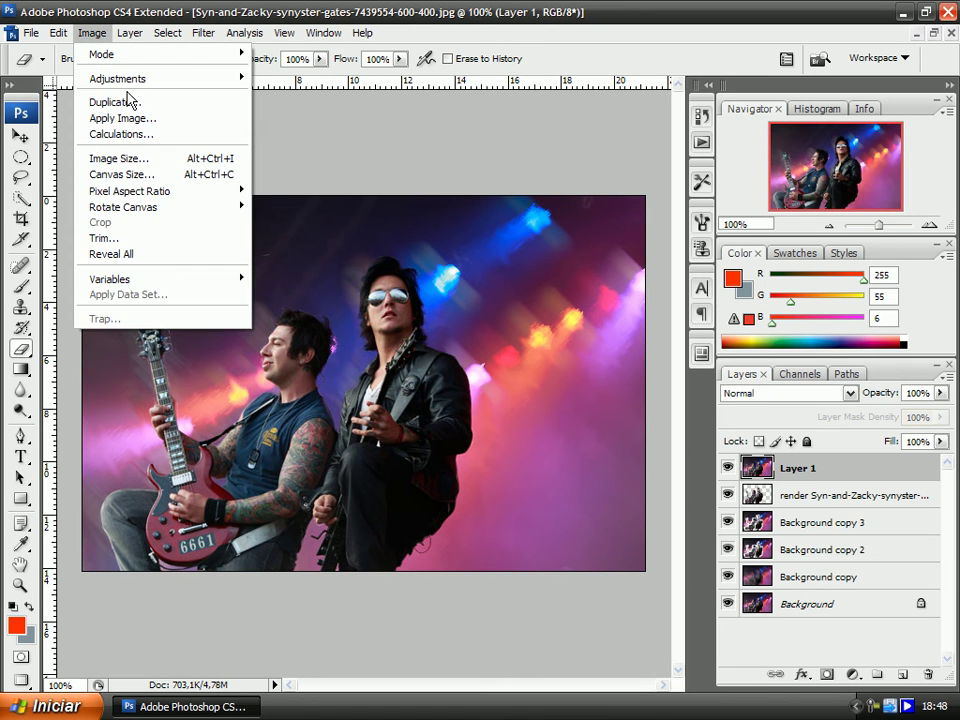
pyautogui.click(350, 310)
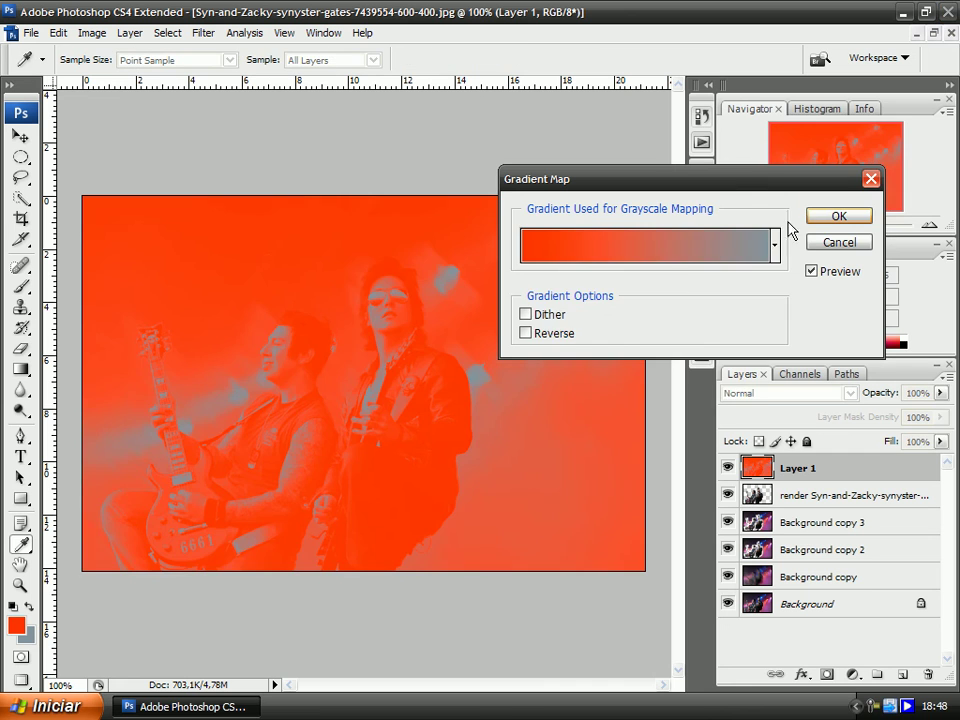
pyautogui.click(774, 244)
pyautogui.click(677, 290)
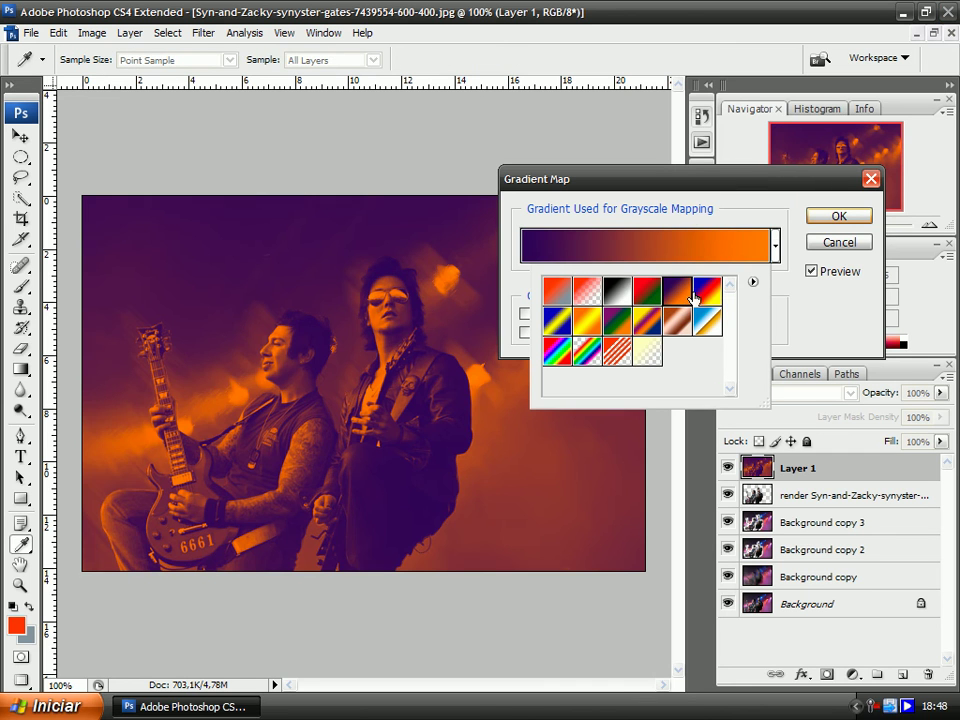
pyautogui.click(837, 216)
# - Set Layer 1's blend mode to Soft Light, briefly previewing Overlay
pyautogui.press('e')
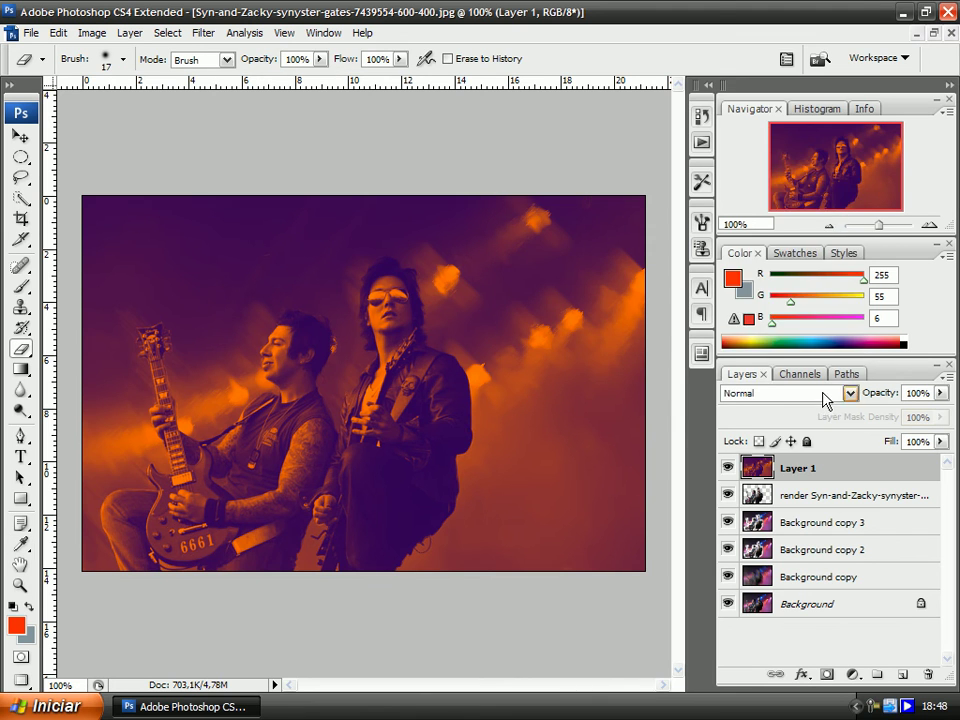
pyautogui.click(821, 393)
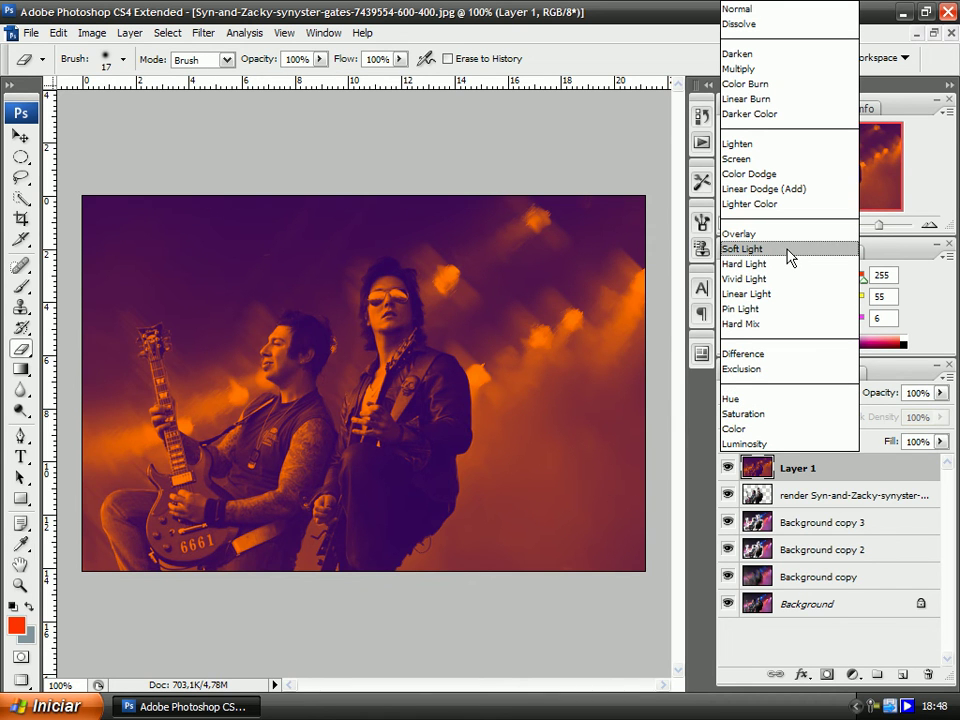
pyautogui.click(786, 250)
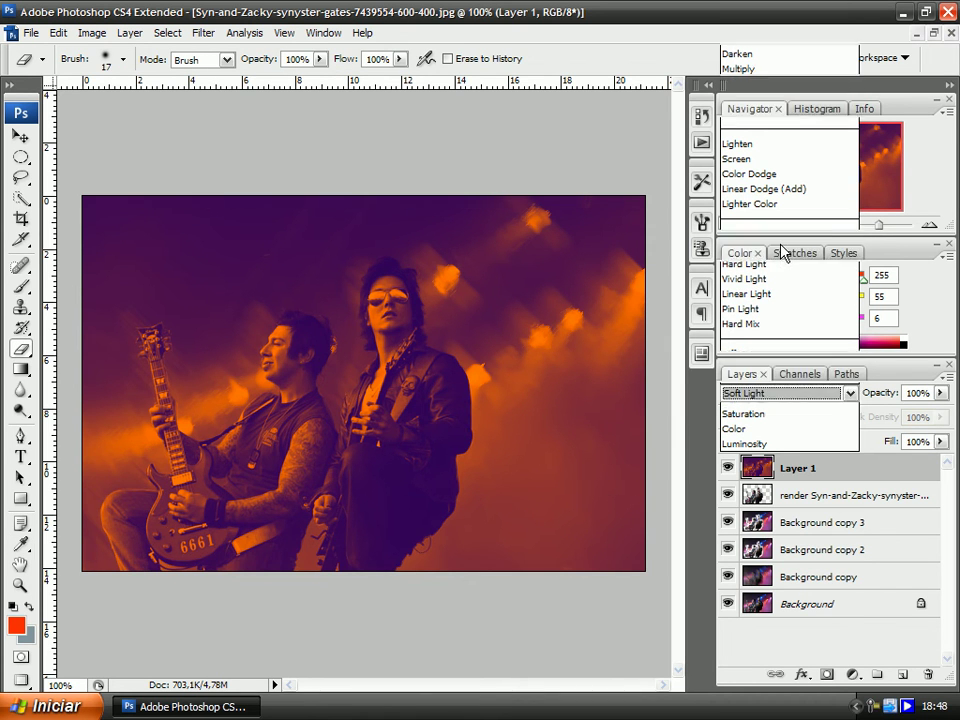
pyautogui.press('Up')
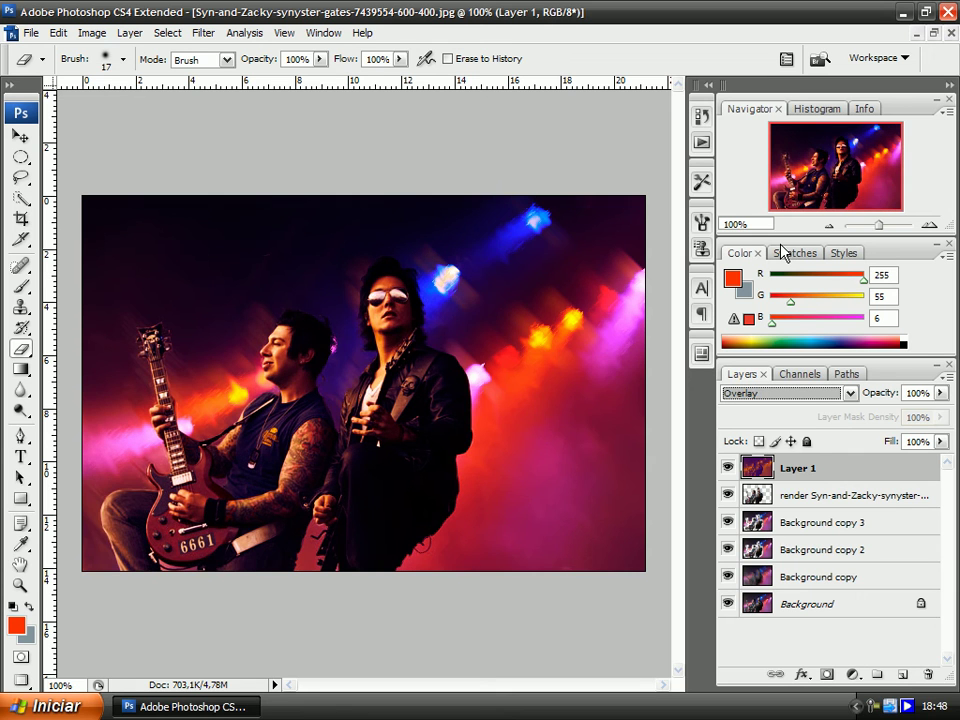
pyautogui.press('Down')
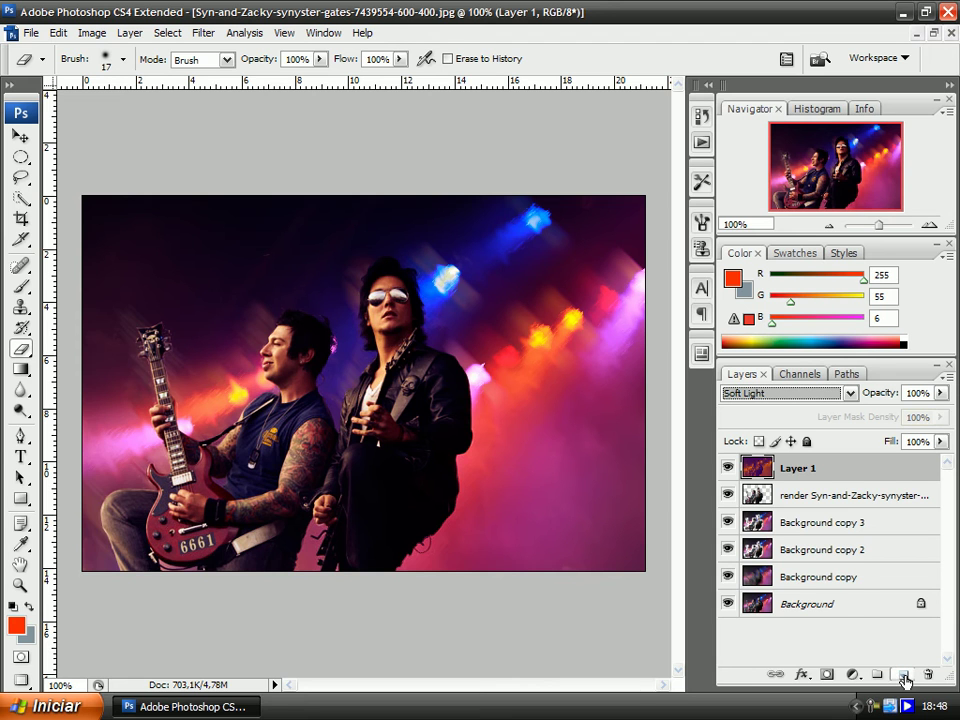
# - Add a new top Layer 2 filled with a merged copy via Apply Image
pyautogui.click(903, 676)
pyautogui.click(92, 33)
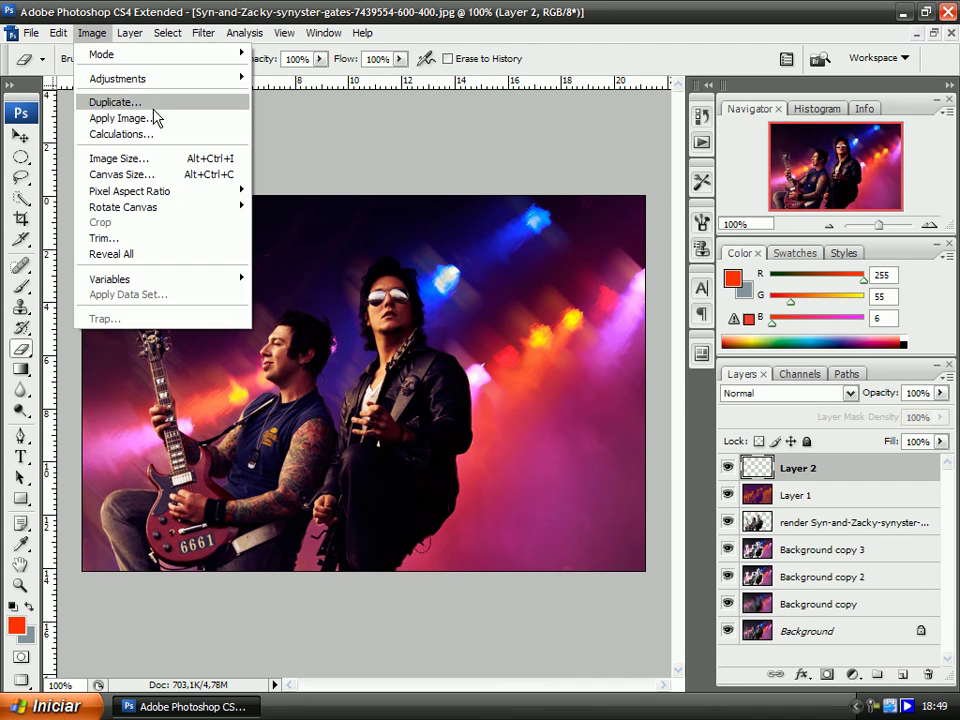
pyautogui.click(155, 118)
pyautogui.click(625, 196)
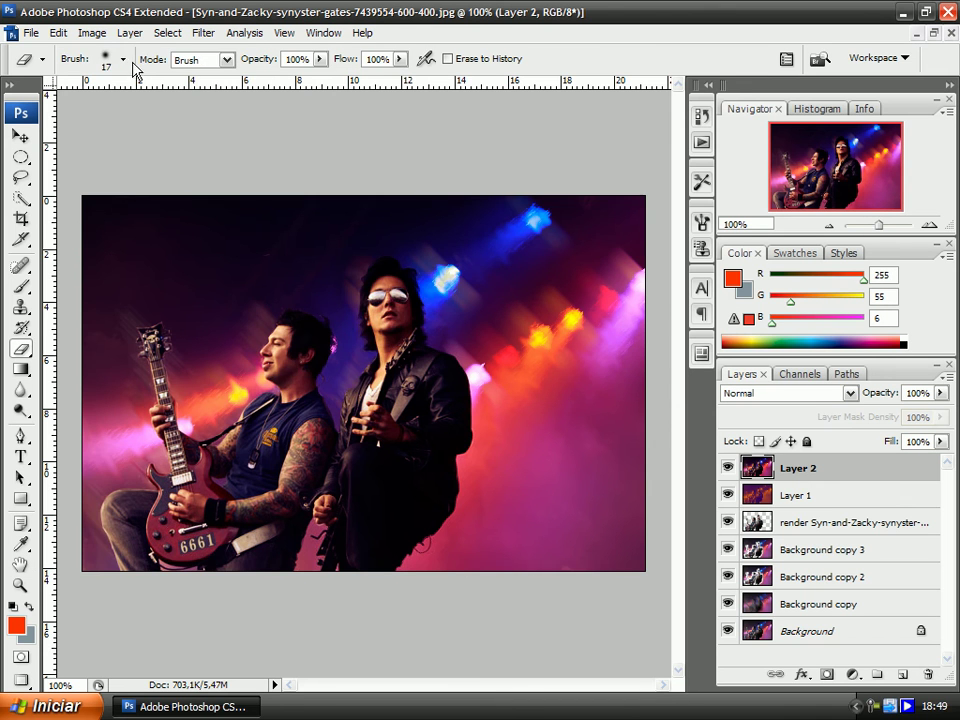
# - Apply a black-to-white Gradient Map to Layer 2 and blend it as Luminosity
pyautogui.click(92, 33)
pyautogui.moveTo(118, 78)
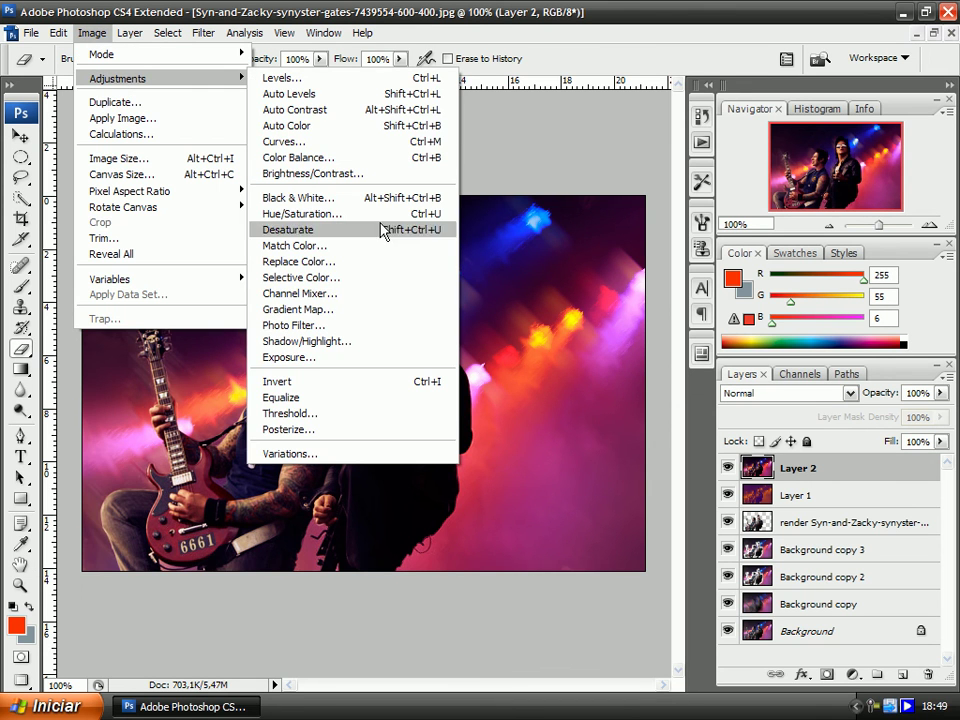
pyautogui.click(355, 309)
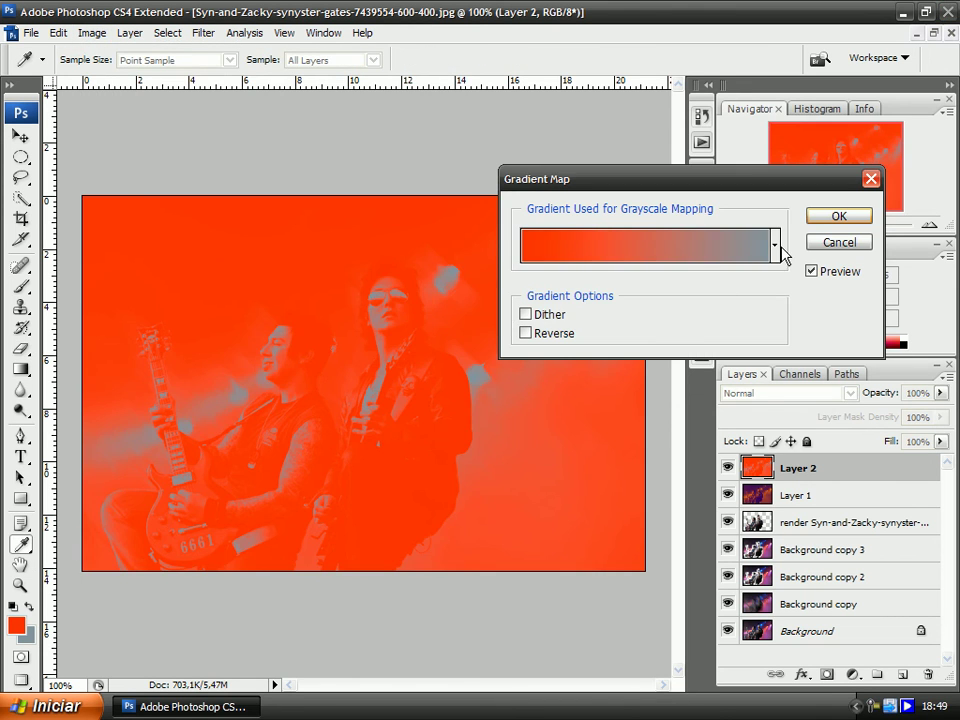
pyautogui.click(774, 245)
pyautogui.click(616, 281)
pyautogui.click(838, 216)
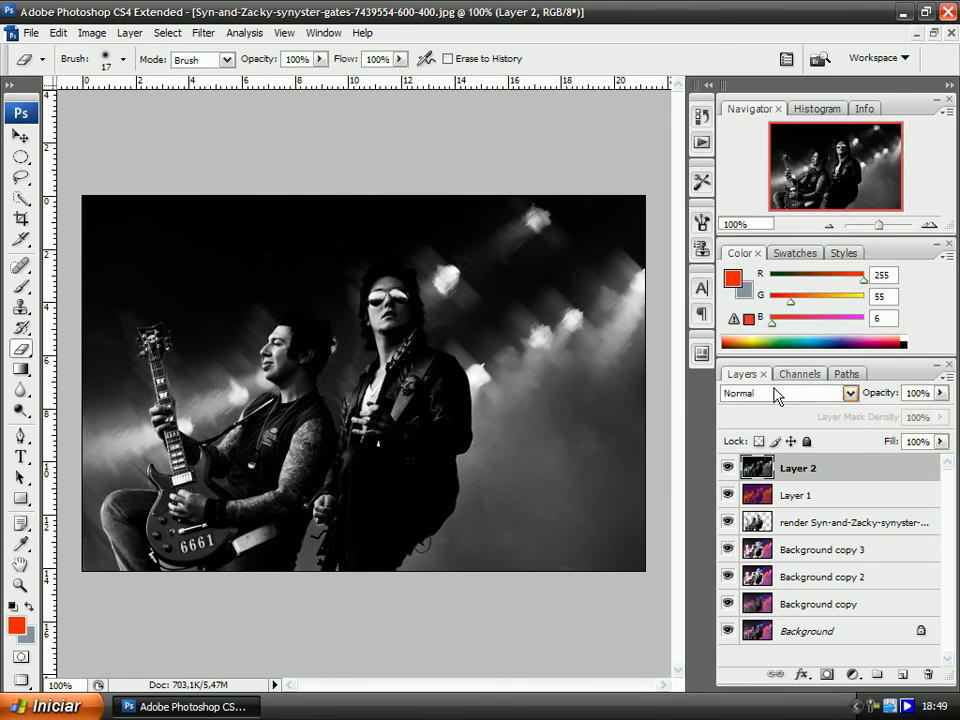
pyautogui.click(776, 395)
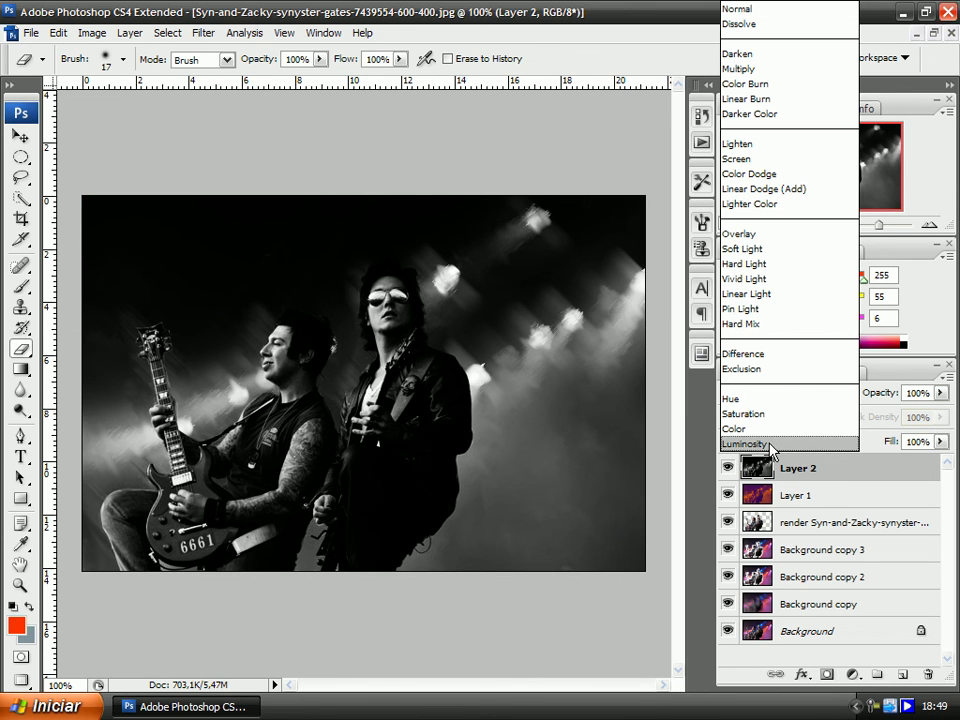
pyautogui.click(770, 443)
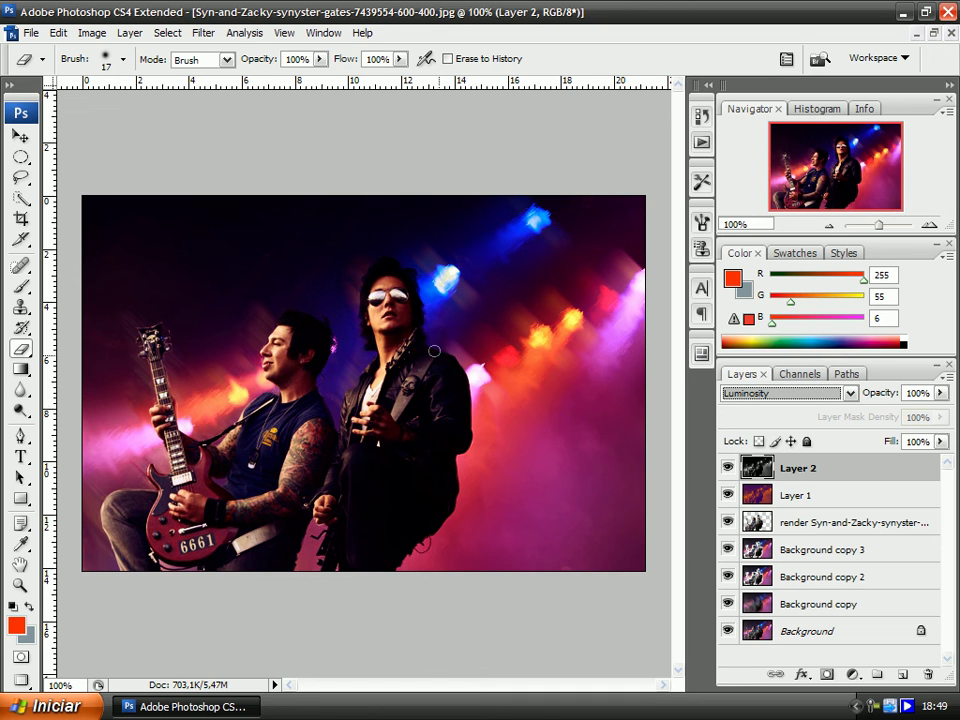
# - Create Layer 3 on top, fill it with a merged copy via Apply Image, and Sharpen it
pyautogui.click(902, 676)
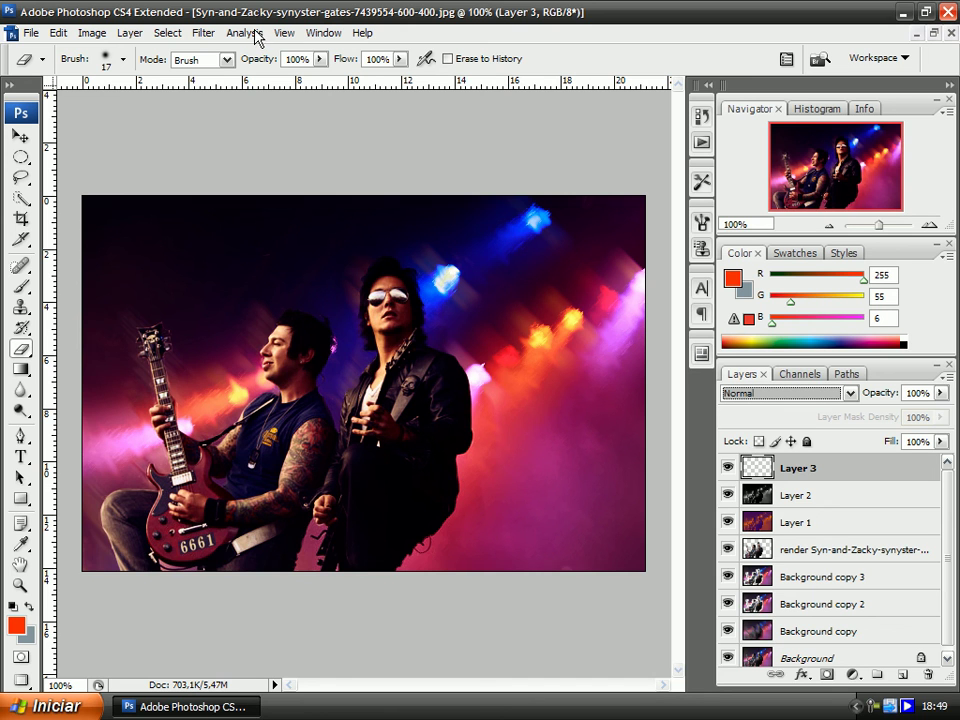
pyautogui.click(204, 33)
pyautogui.click(207, 36)
pyautogui.click(82, 30)
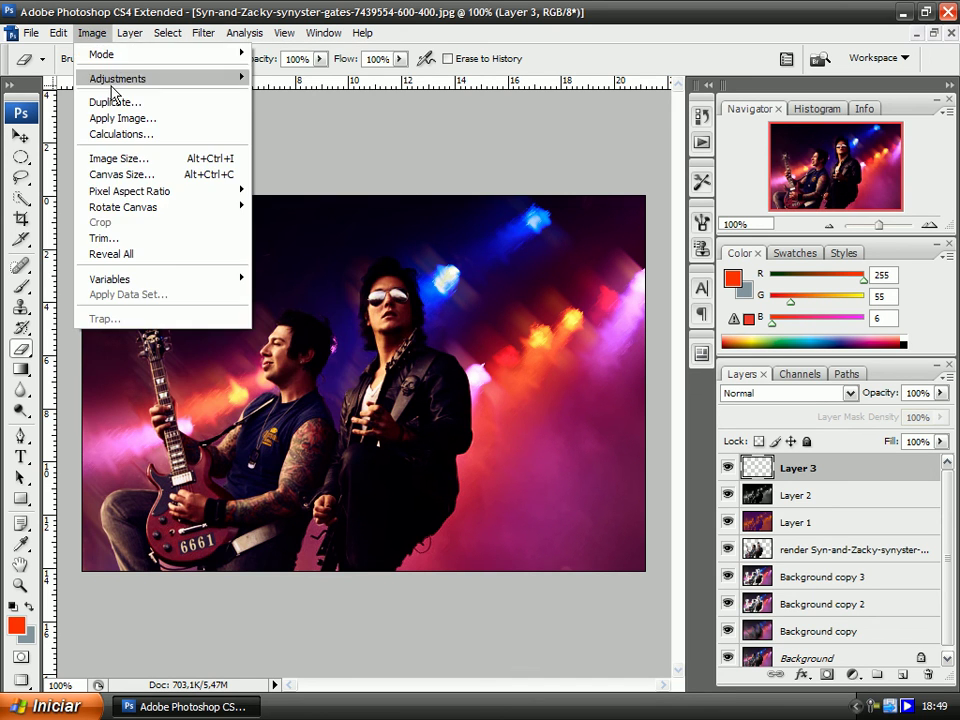
pyautogui.click(121, 120)
pyautogui.click(639, 188)
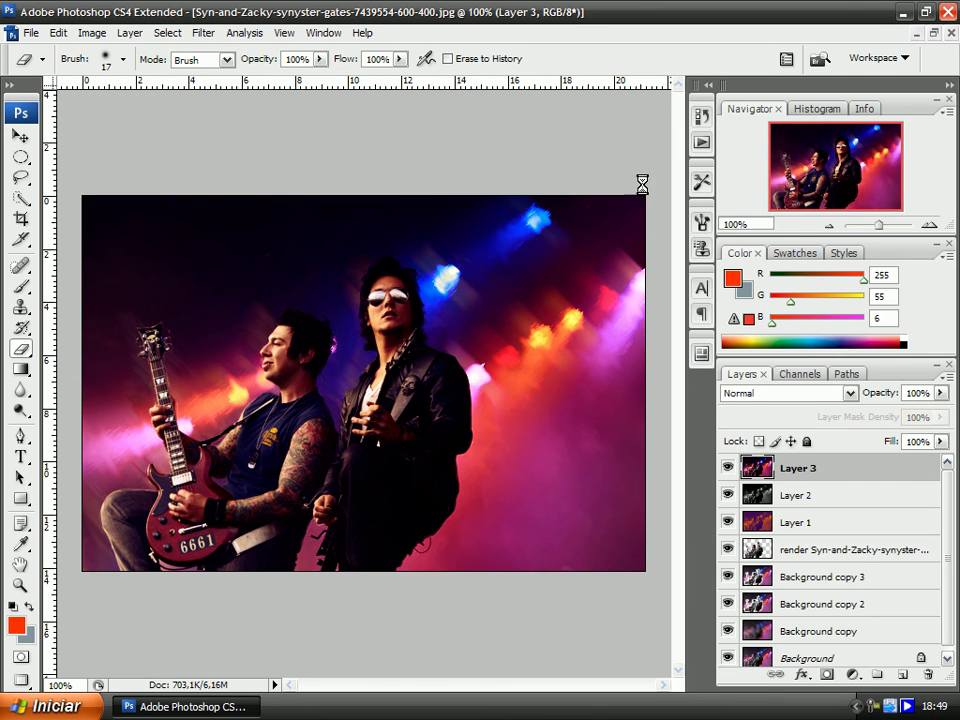
pyautogui.click(203, 33)
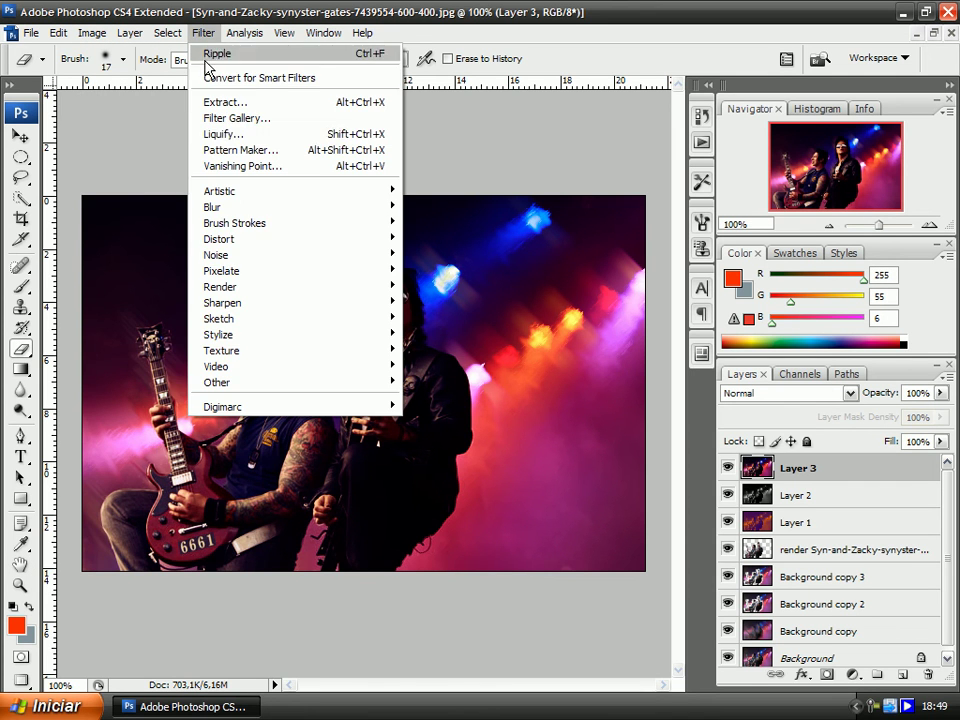
pyautogui.moveTo(222, 303)
pyautogui.click(428, 305)
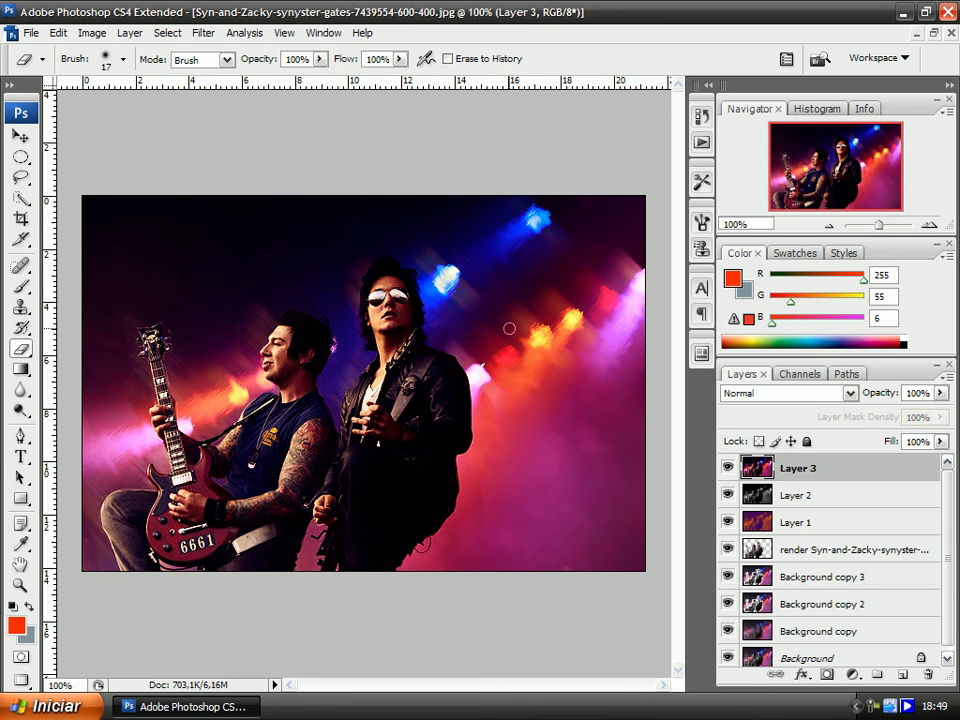
# - Fade the Sharpen filter on Layer 3, entering 50% opacity
pyautogui.click(52, 33)
pyautogui.click(64, 110)
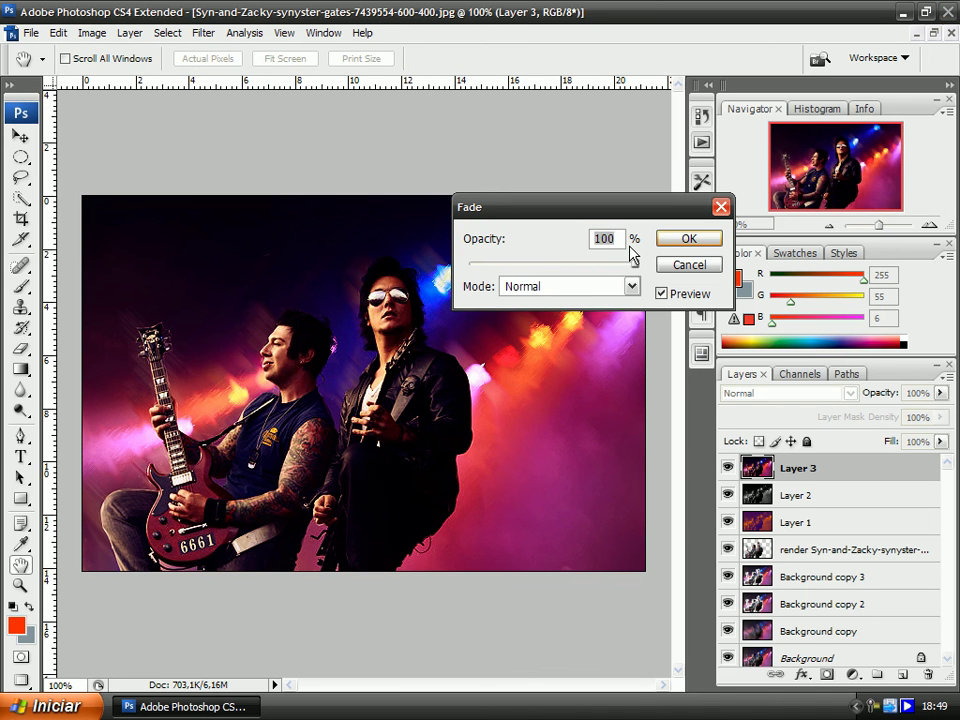
pyautogui.write('50')
pyautogui.click(684, 263)
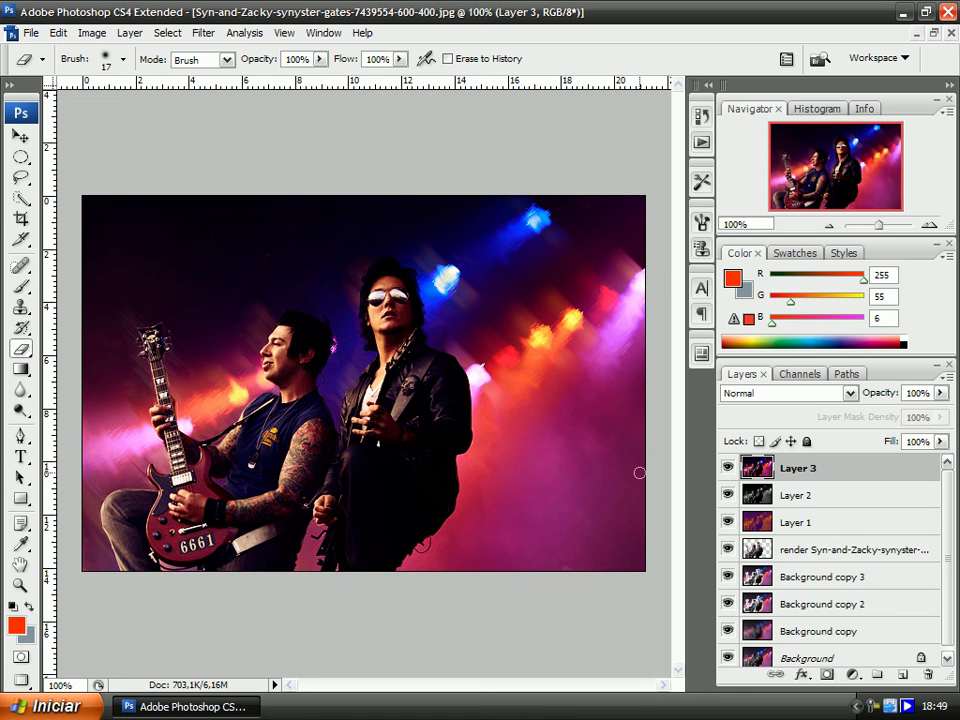
pyautogui.click(872, 706)
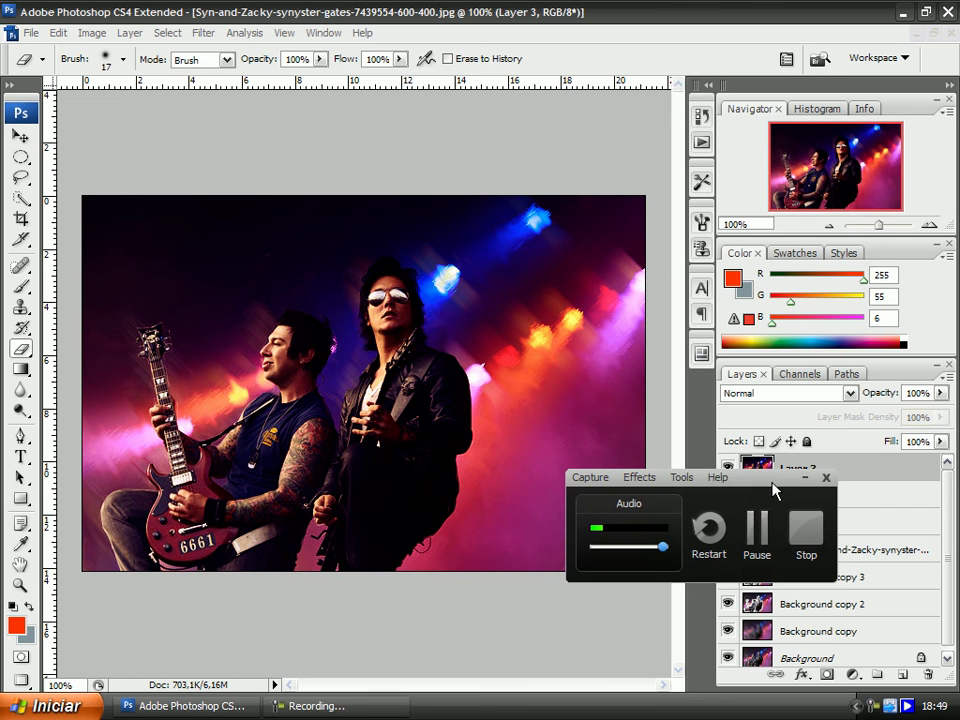